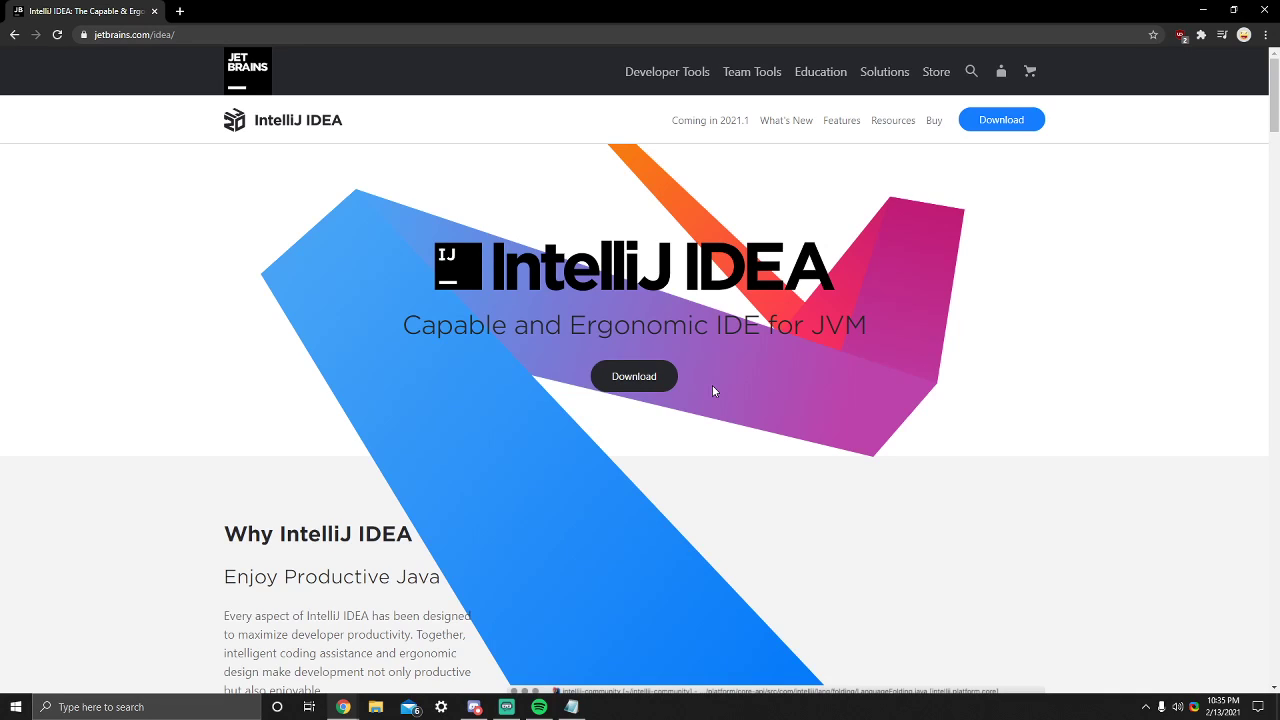
- Search Google for "intellij download" in a new browser tab and open the JetBrains IntelliJ IDEA download page
key(ctrl+t)
text(google.nl)
key(Return)
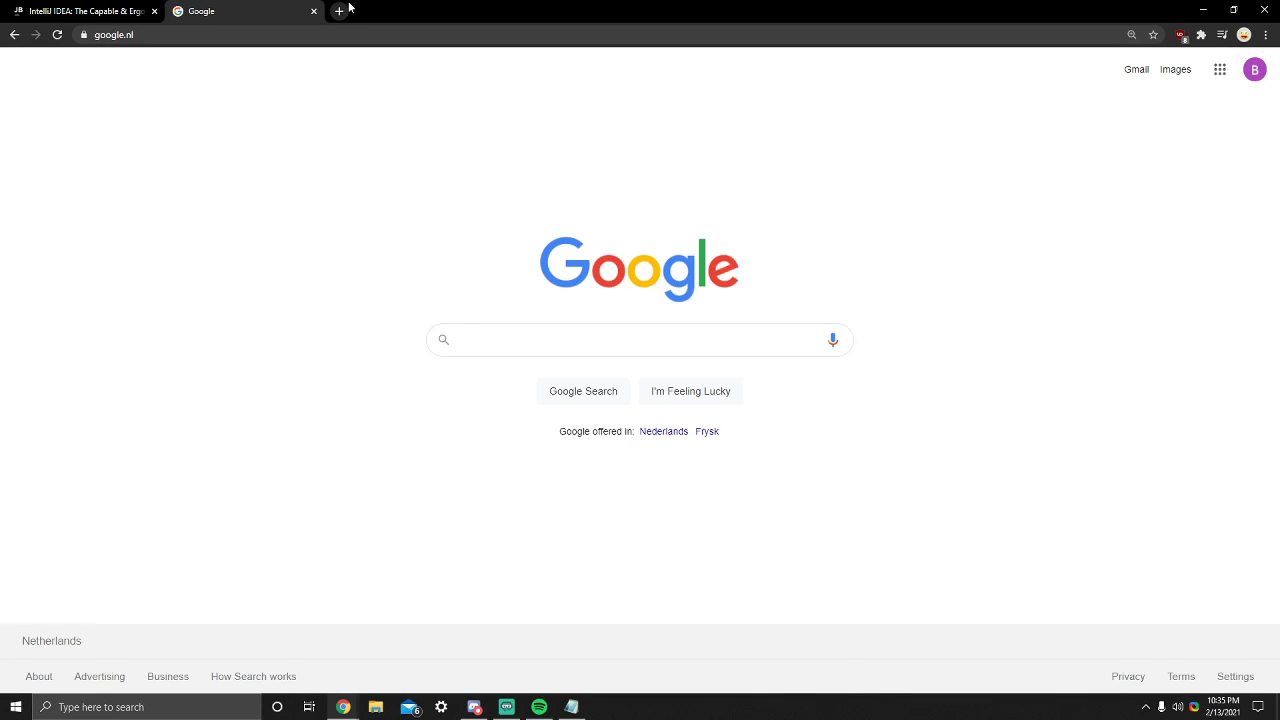
text(intellijn)
key(BackSpace)
key(BackSpace)
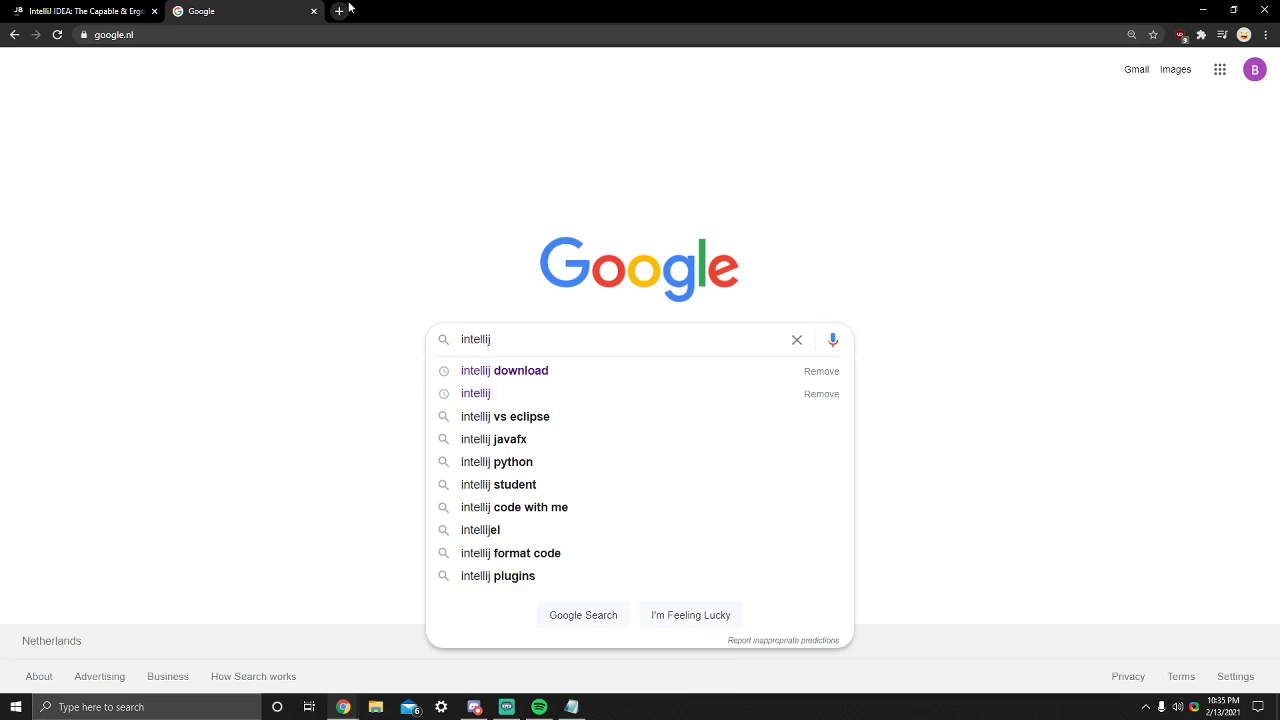
key(Down)
key(Return)
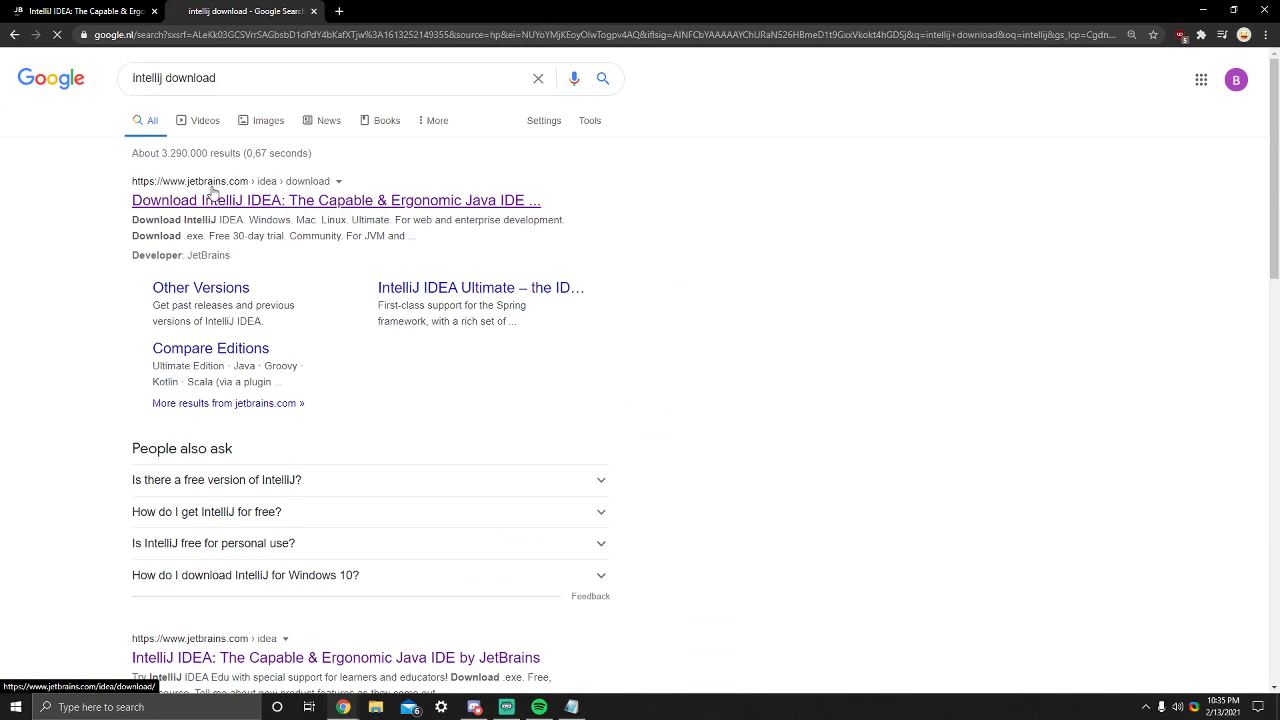
click(212, 198)
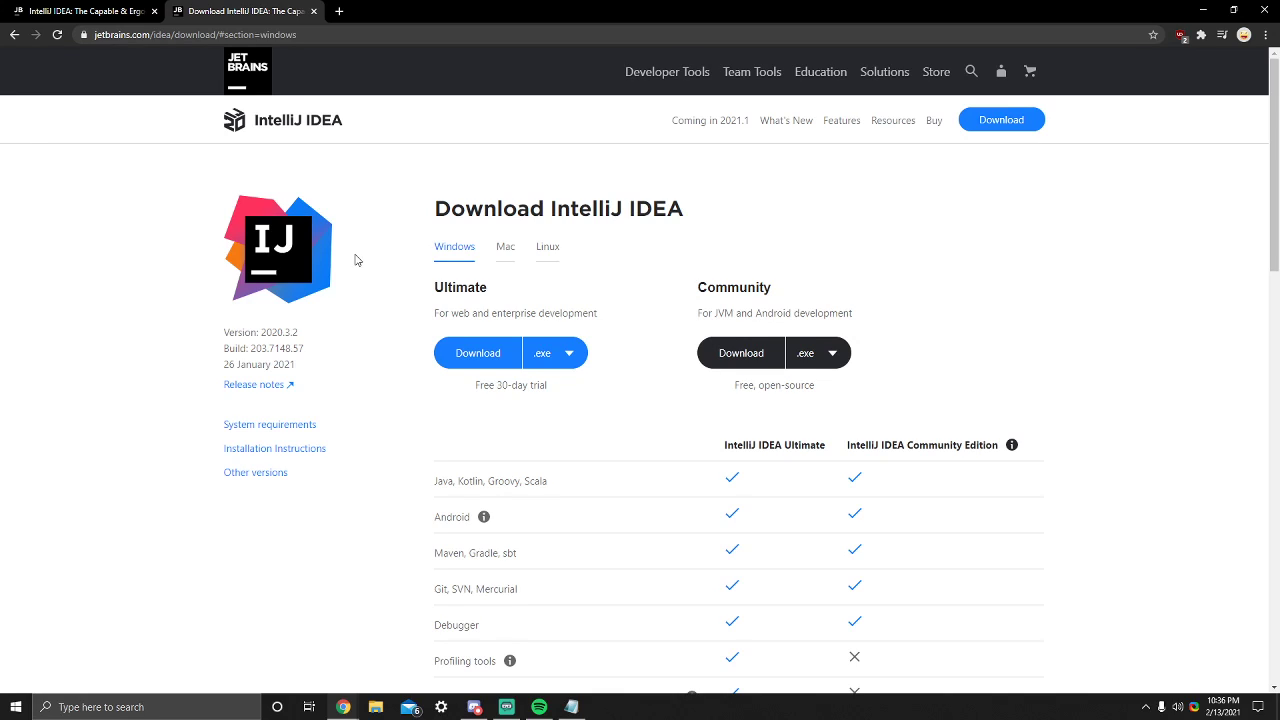
- Download the IntelliJ IDEA Ultimate .exe for Windows, and go back to review the comparison of the Ultimate and Community editions
click(463, 371)
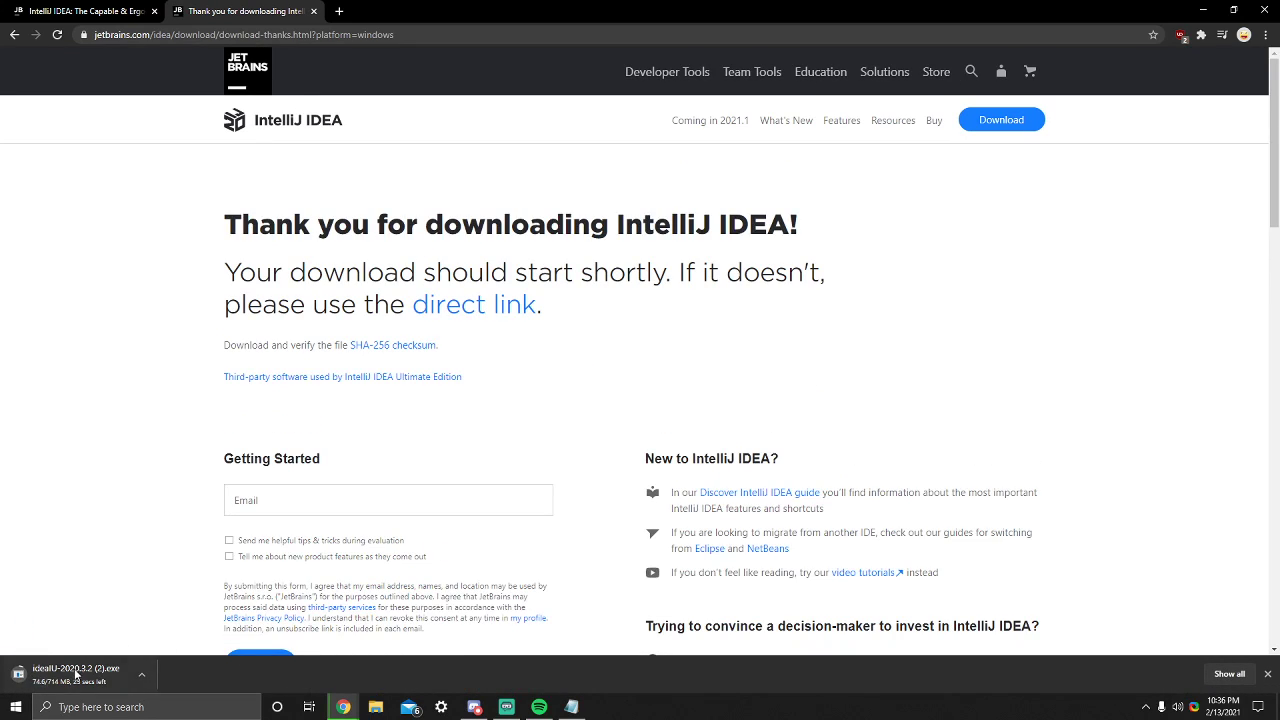
click(6, 37)
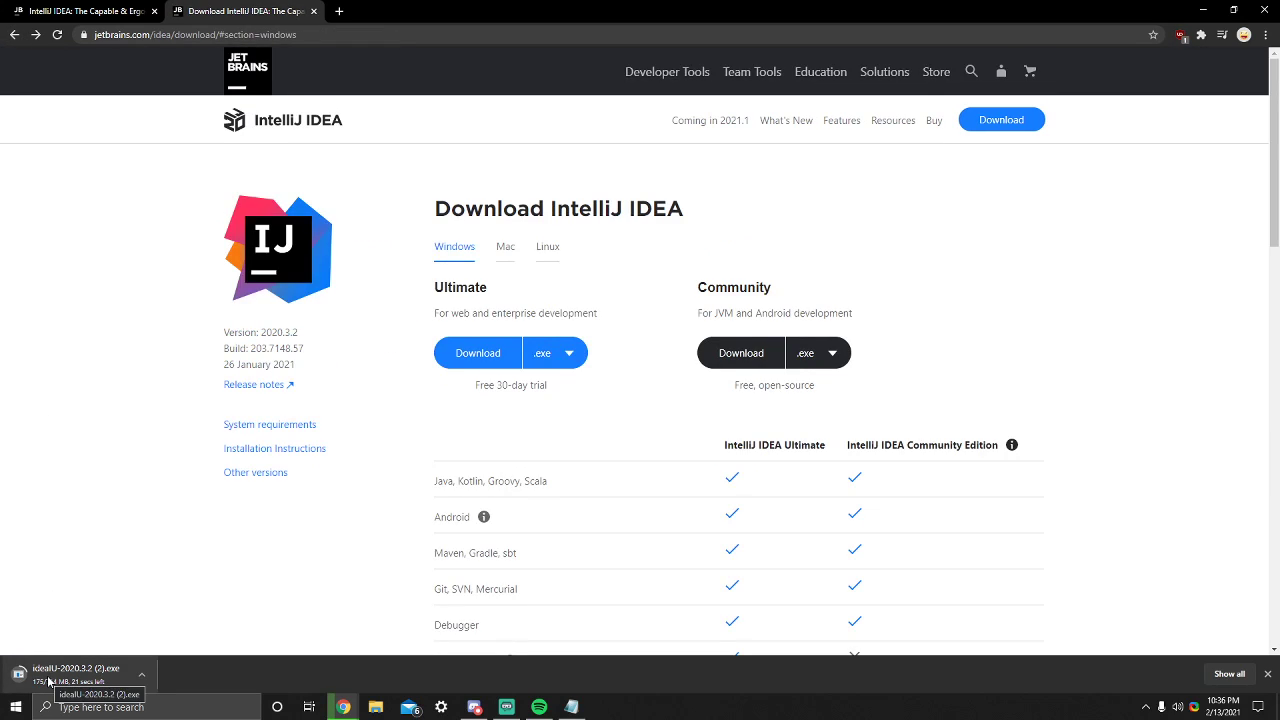
drag(698, 287, 762, 289)
click(759, 290)
scroll(759, 290, down, 2)
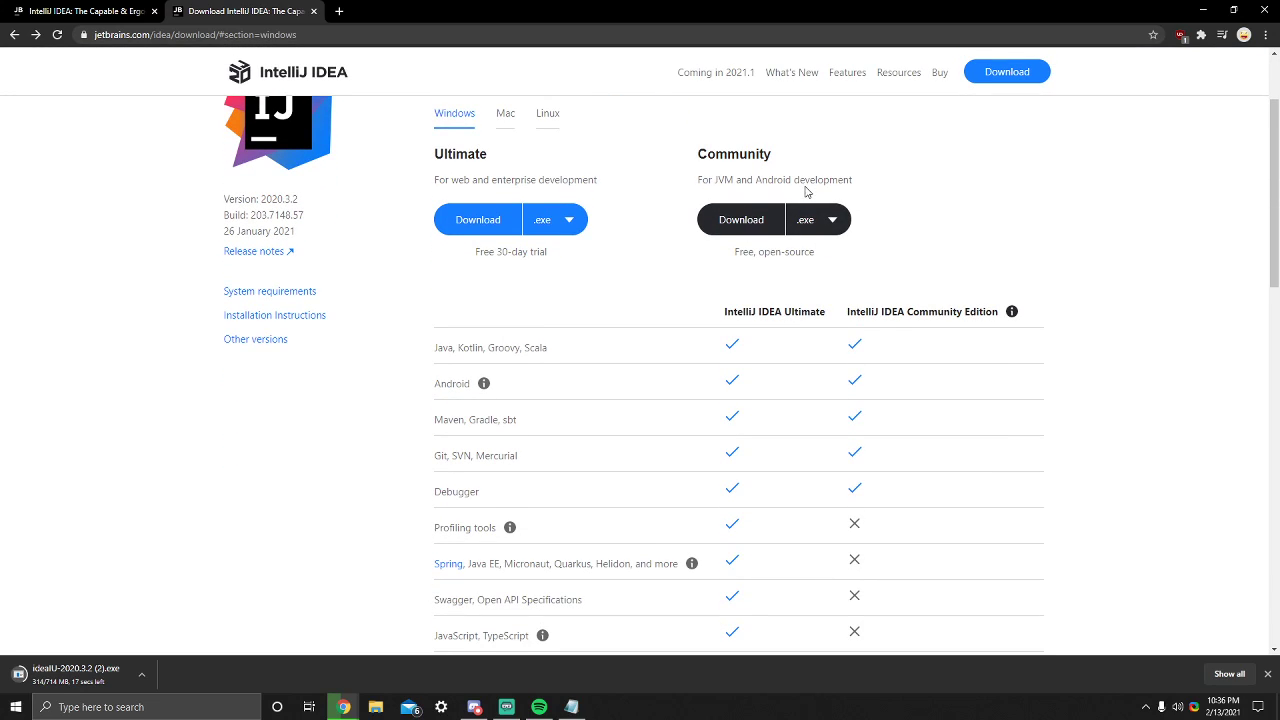
scroll(790, 193, down, 2)
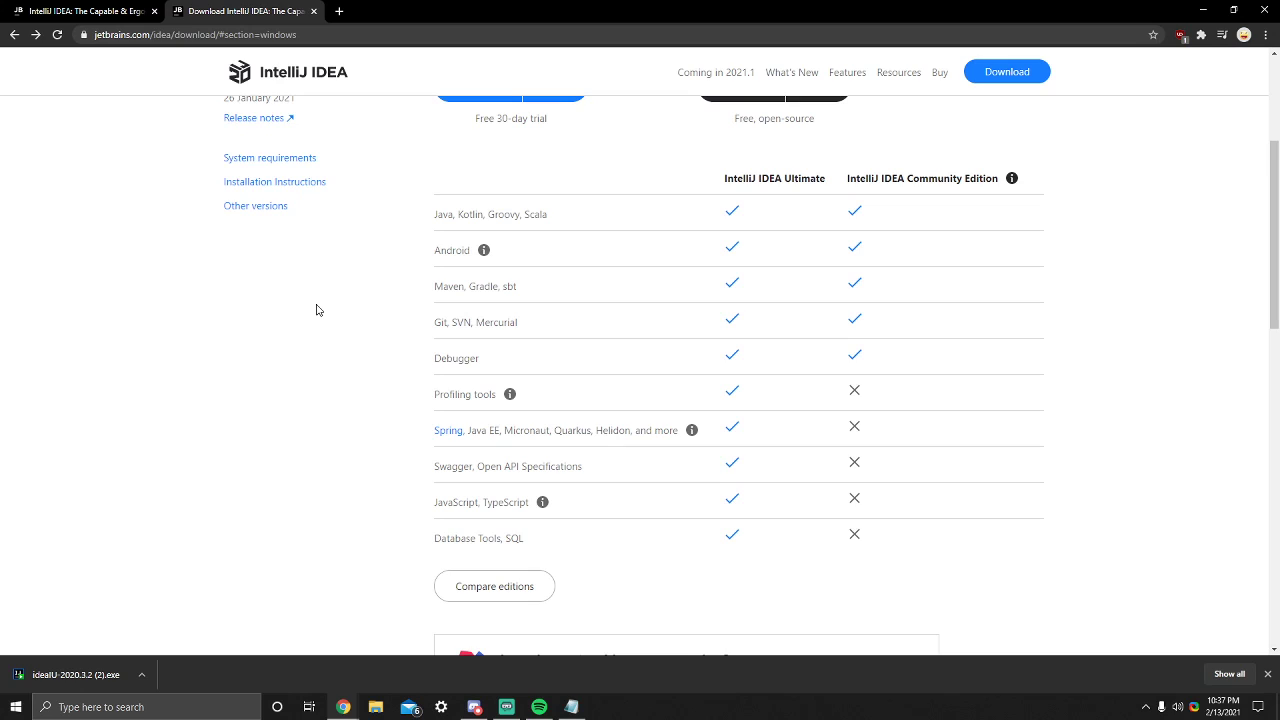
- Run the downloaded IntelliJ IDEA installer and accept the default destination folder C:\Program Files\JetBrains\IntelliJ IDEA 2020.3.2
click(47, 685)
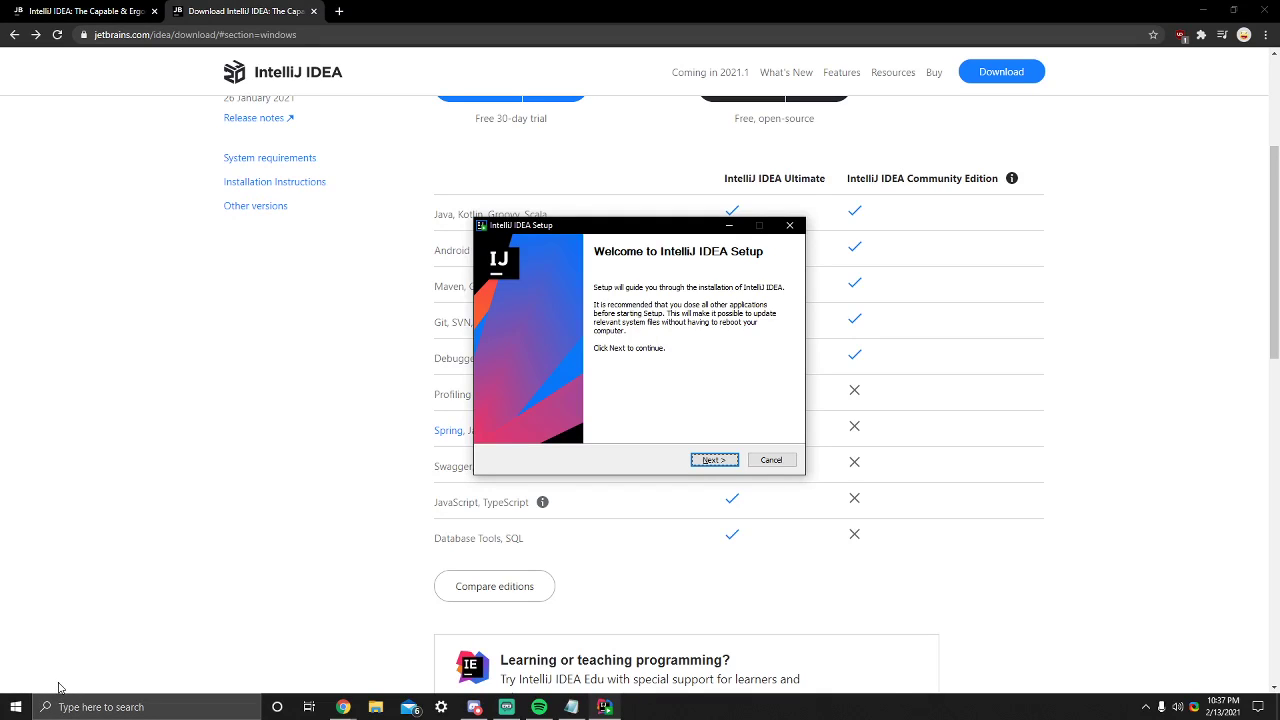
drag(601, 224, 535, 172)
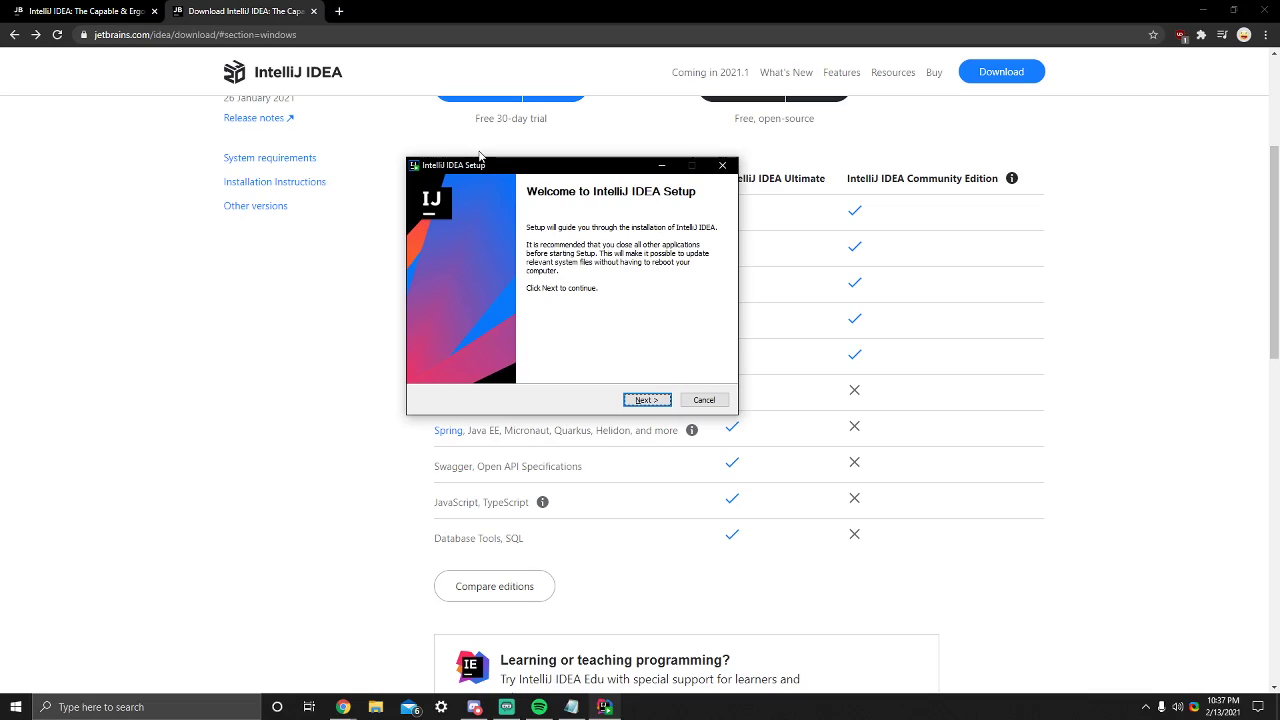
click(628, 396)
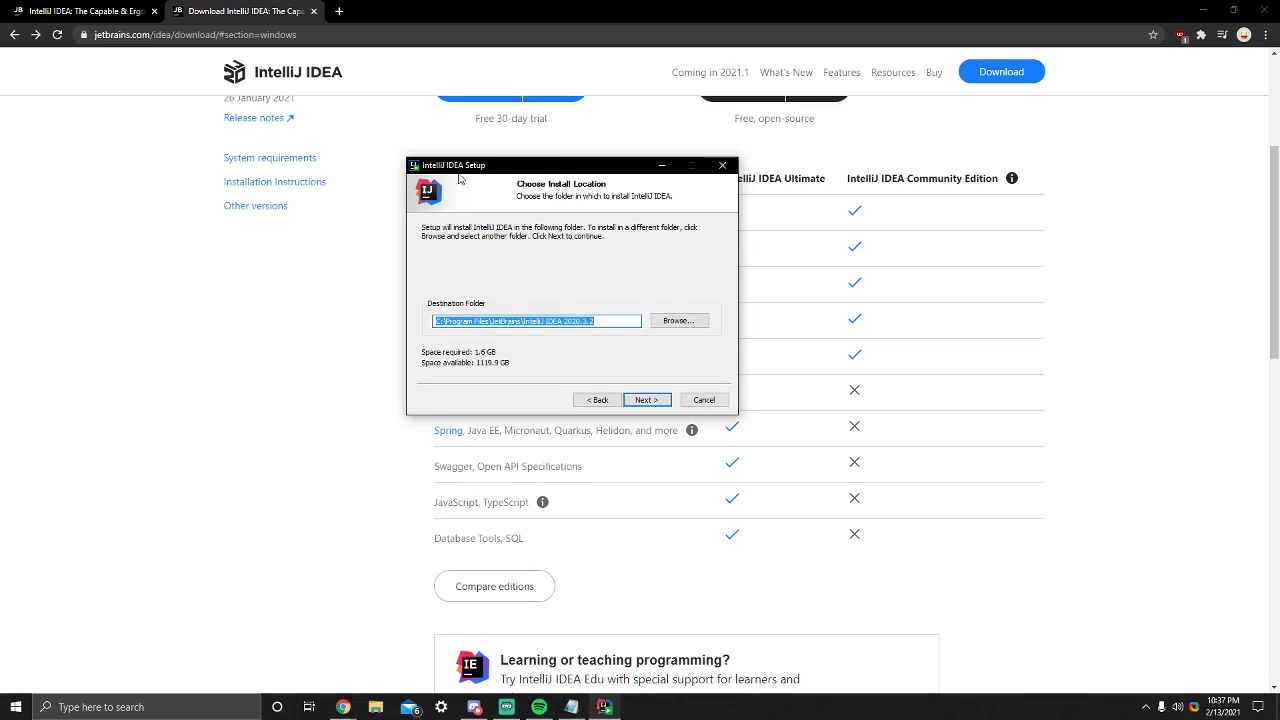
drag(456, 174, 452, 205)
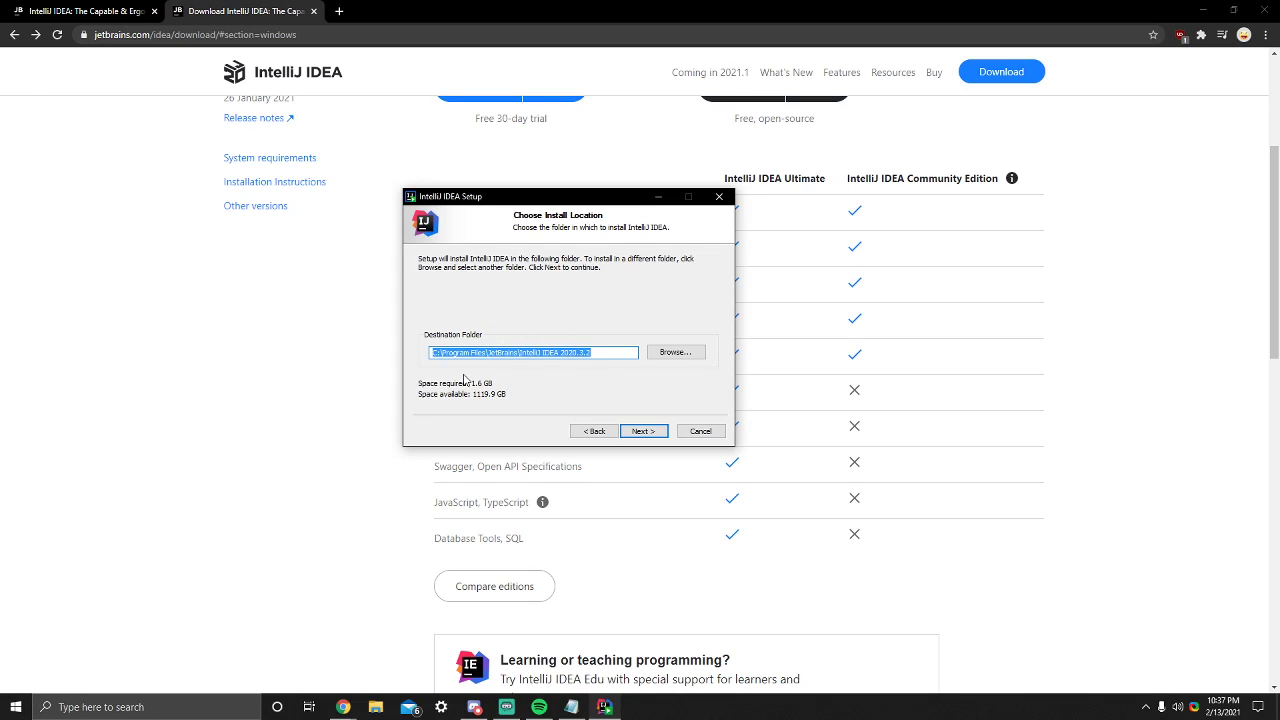
click(593, 352)
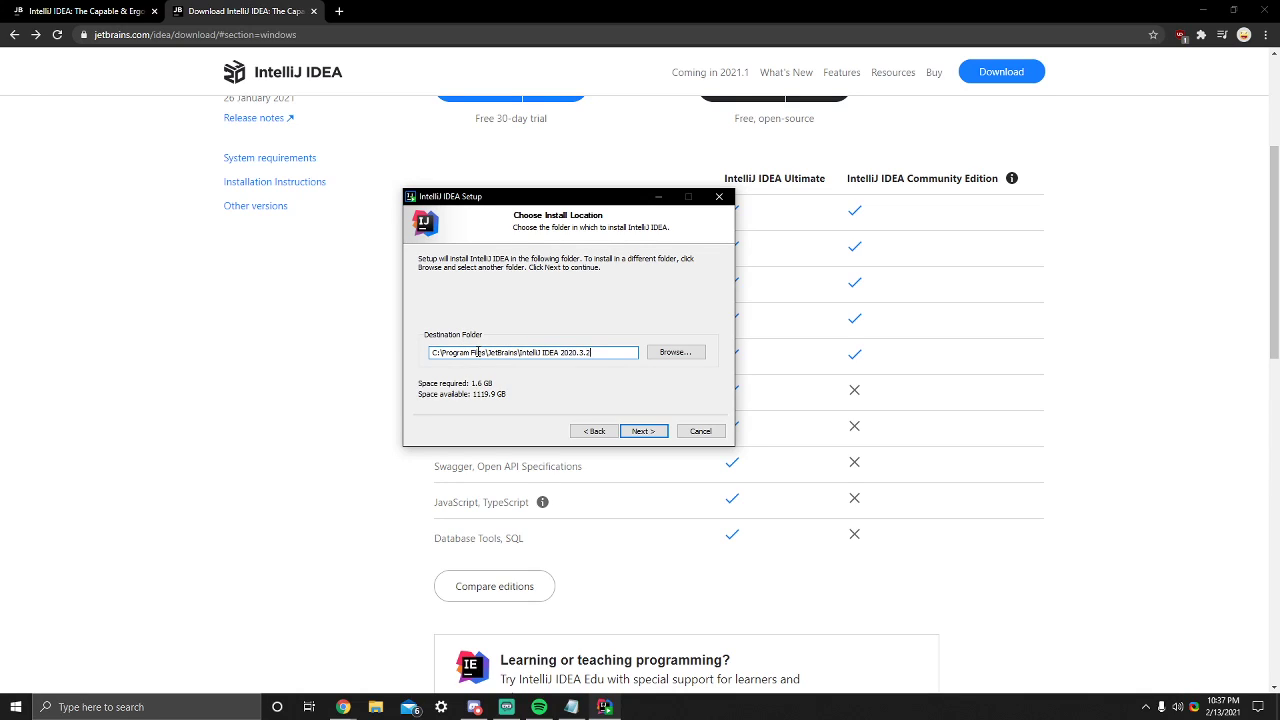
click(644, 431)
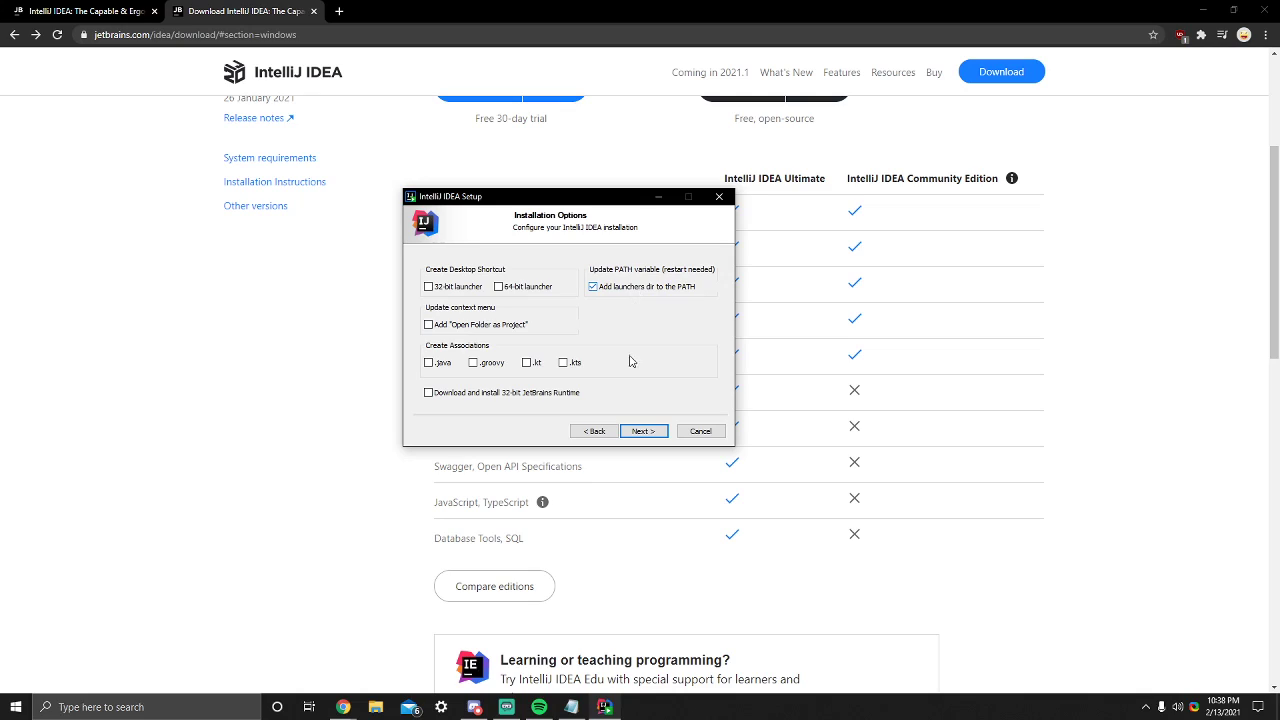
- Select the .java, .groovy, .kt and .kts file associations in the installation options and proceed to the Start Menu folder choice
click(505, 333)
click(440, 365)
click(475, 364)
click(526, 364)
click(572, 364)
click(487, 362)
click(563, 363)
click(527, 363)
click(473, 363)
click(428, 363)
click(428, 363)
click(527, 363)
click(563, 363)
click(641, 431)
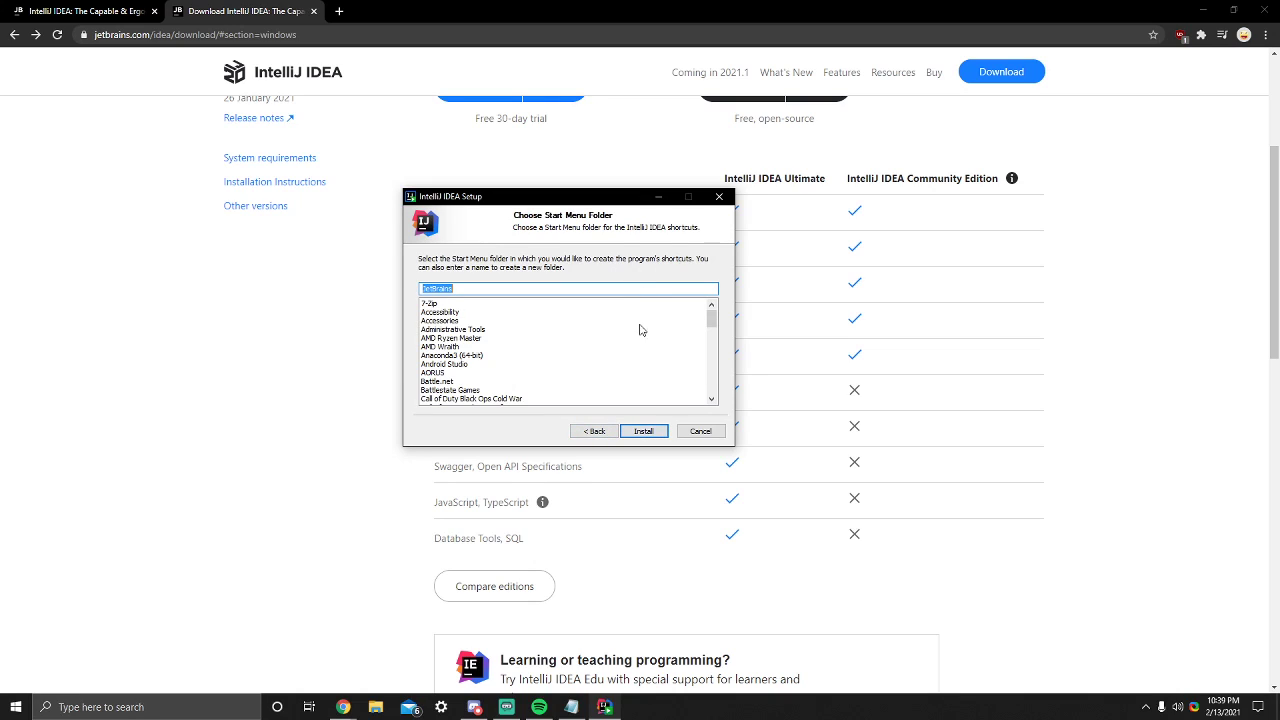
- Install IntelliJ IDEA with the default JetBrains Start Menu folder and finish setup with the manual reboot option
click(648, 431)
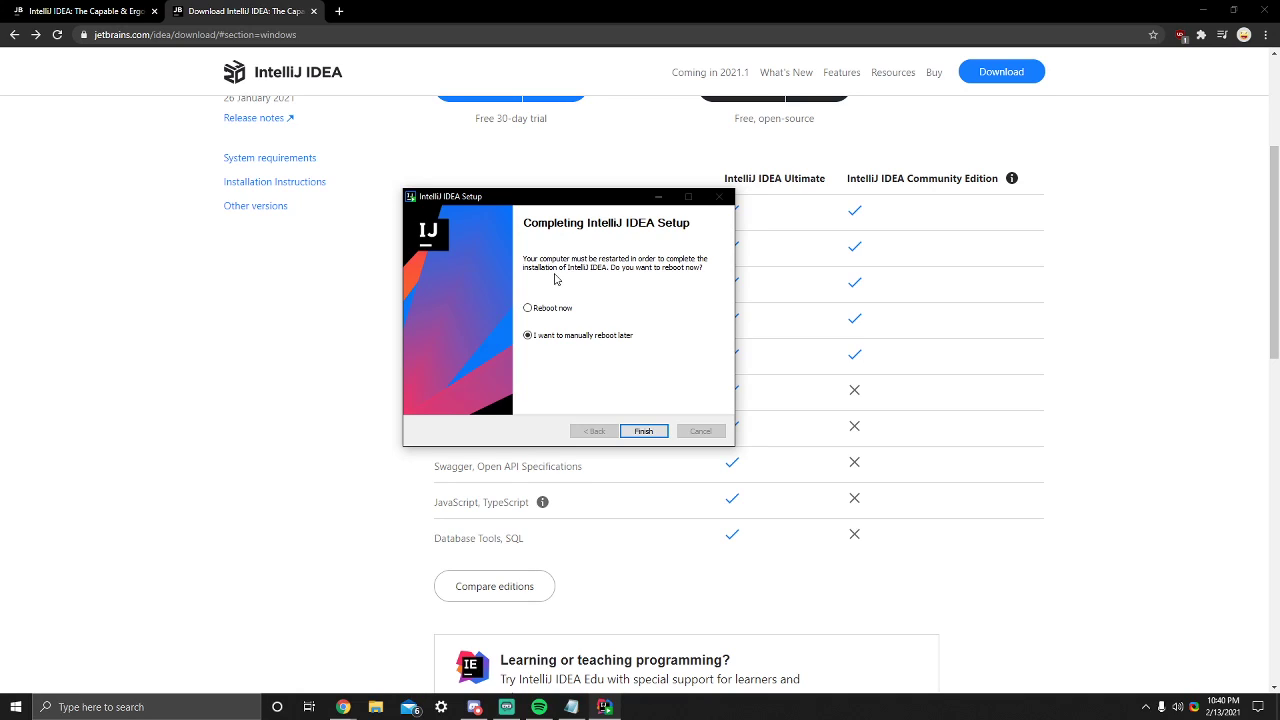
drag(537, 199, 550, 216)
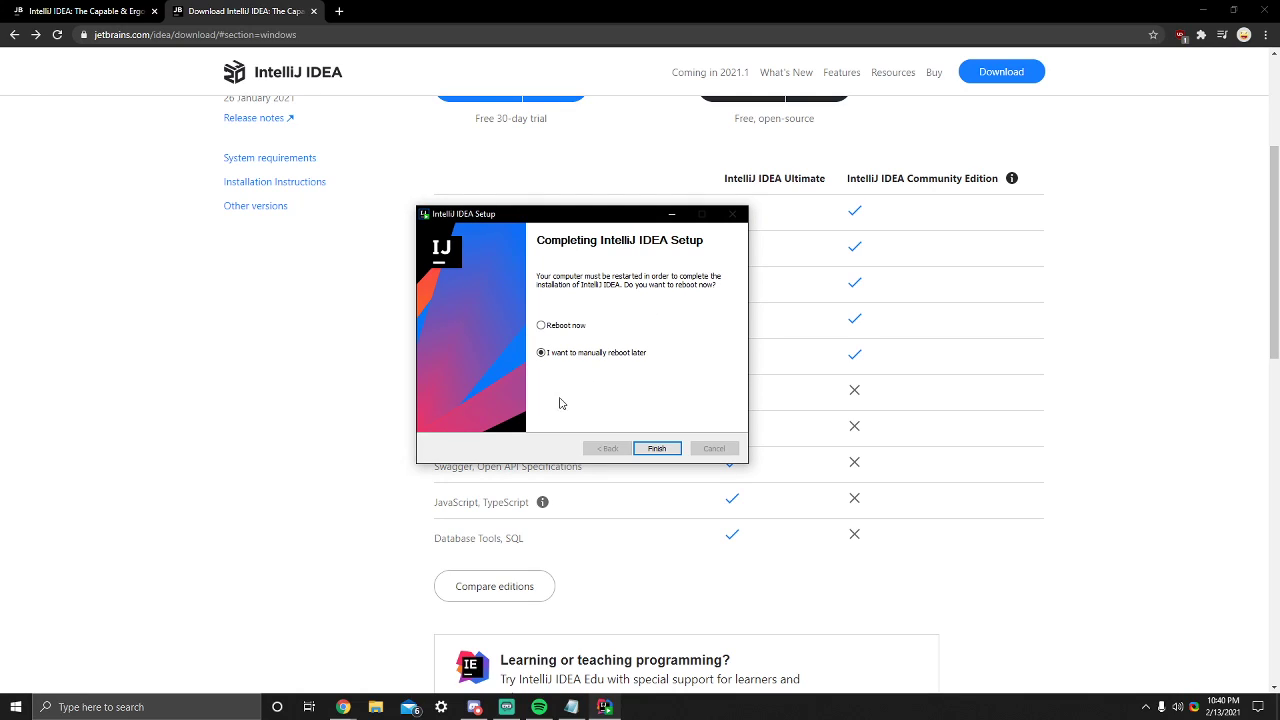
click(657, 449)
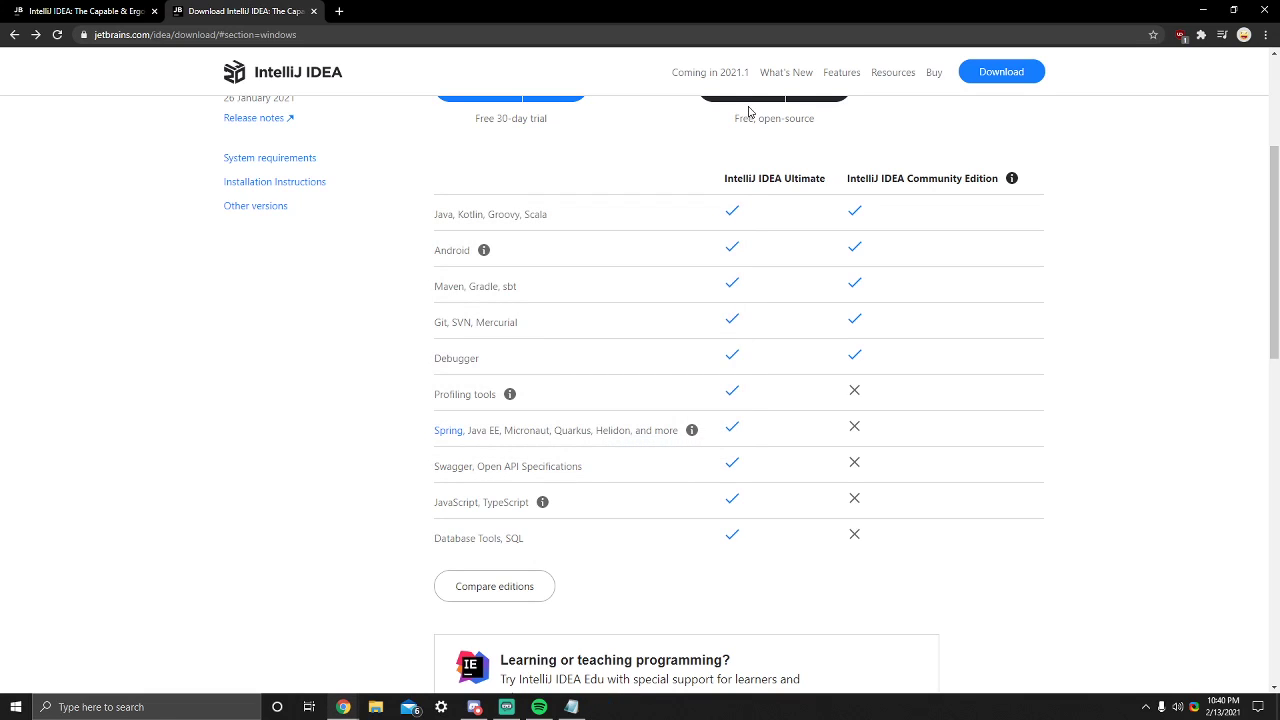
- Close the IntelliJ download page and launch IntelliJ IDEA 2020.3.2 from the Windows search
click(314, 11)
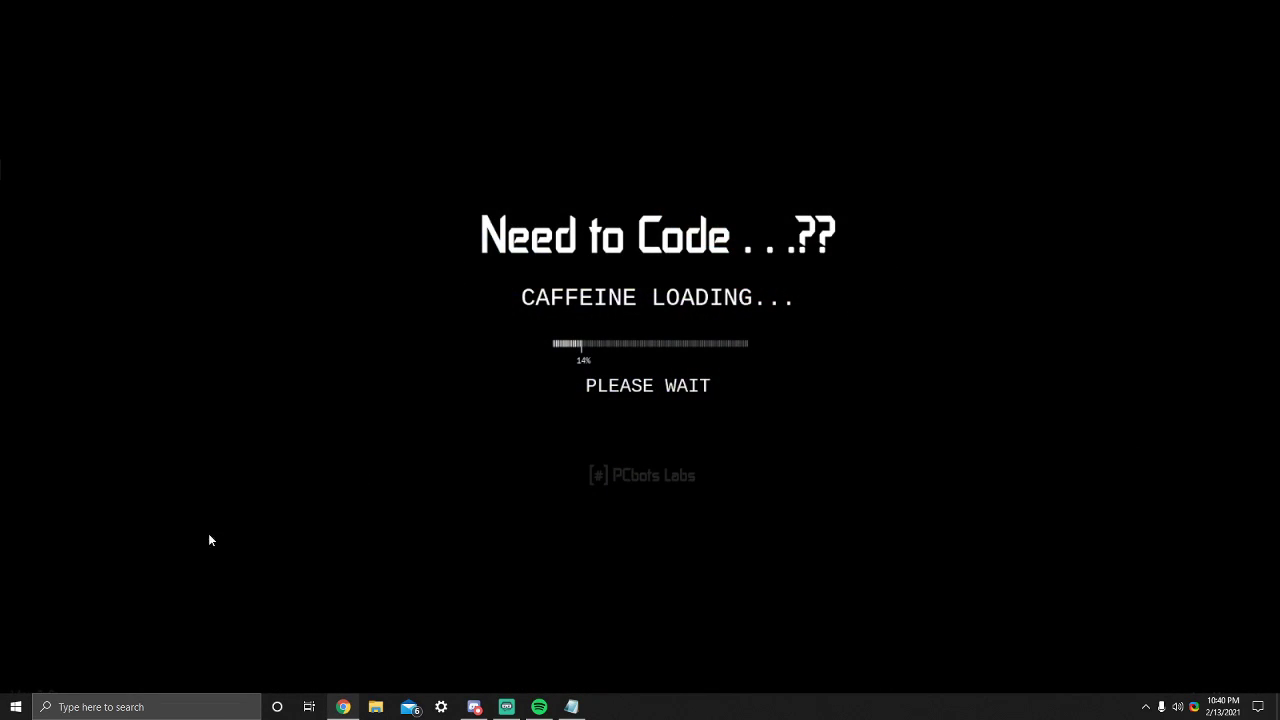
click(170, 707)
text(intell)
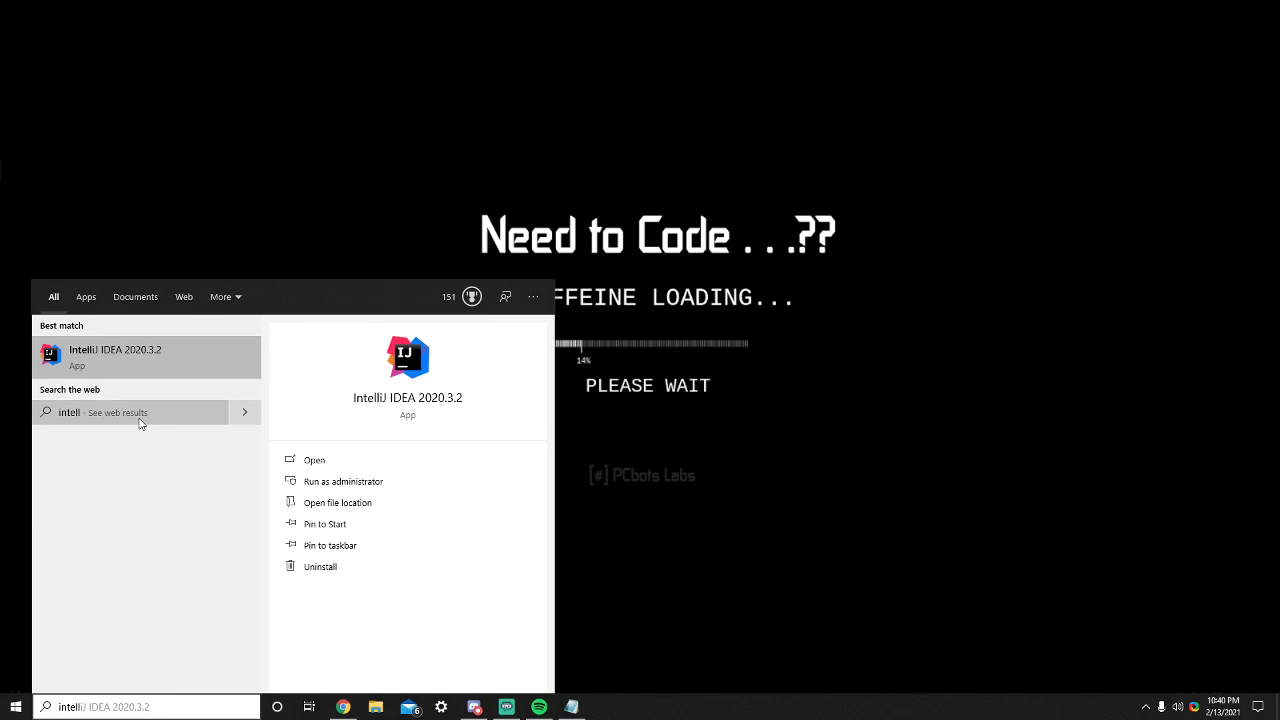
click(155, 352)
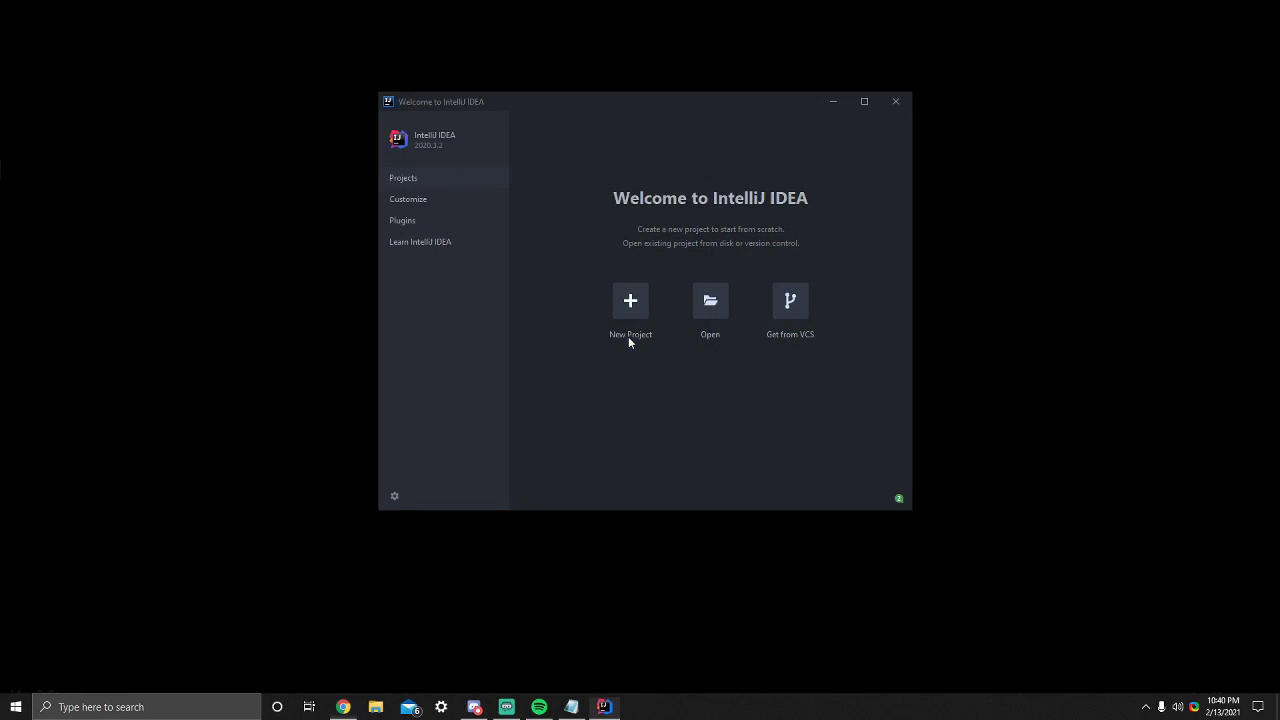
- Start a new project from the welcome window and choose Java as the project type
drag(500, 107, 399, 99)
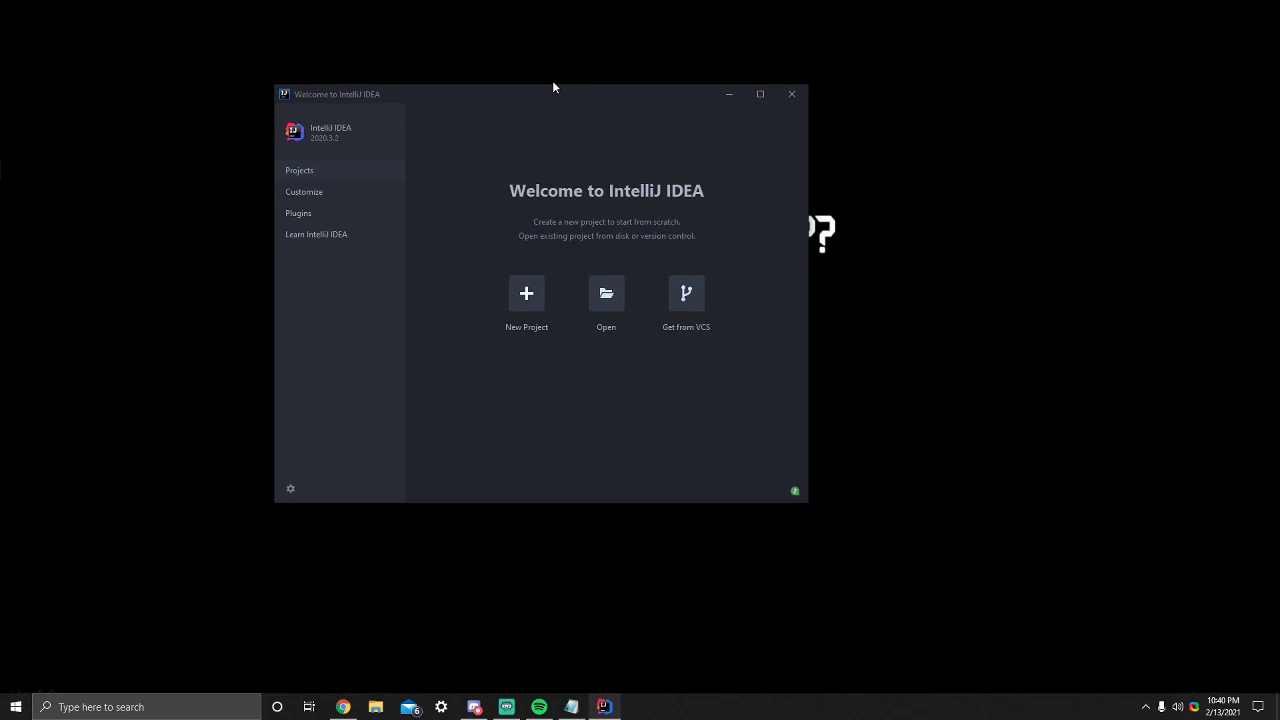
click(527, 297)
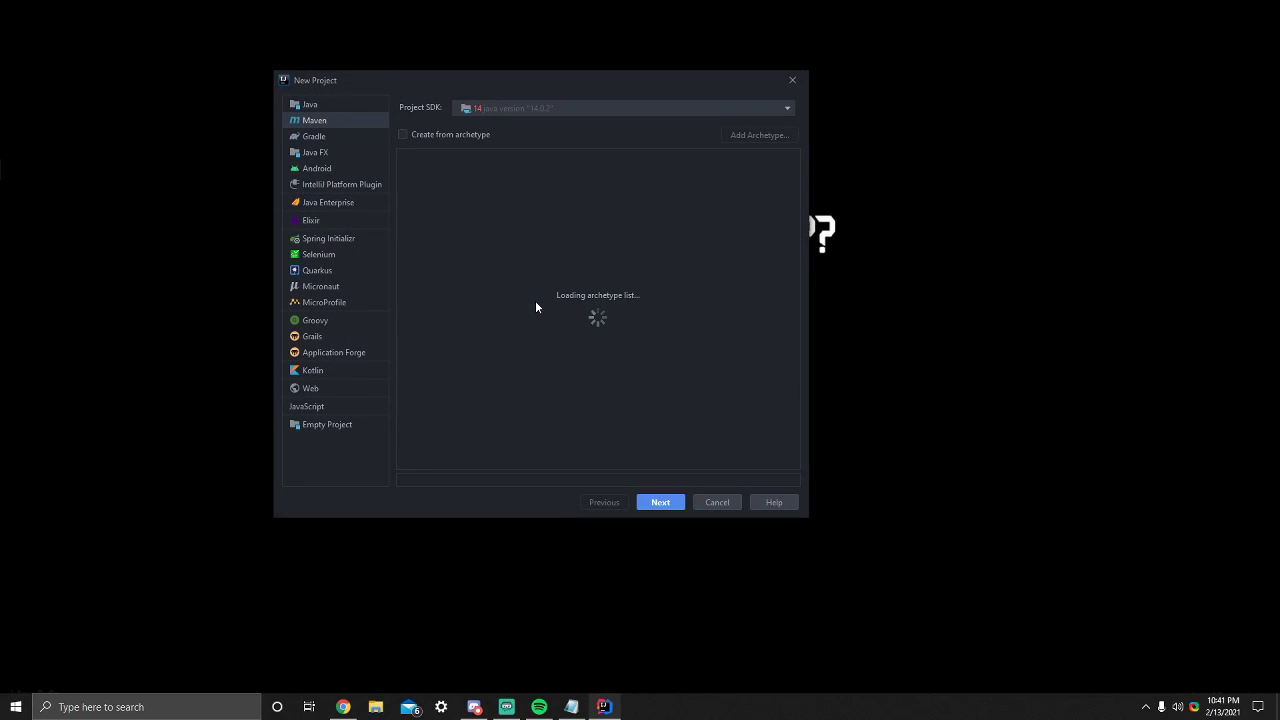
click(313, 105)
- Download JDK version 15 from Oracle OpenJDK to its default location and use it as the project SDK
click(536, 109)
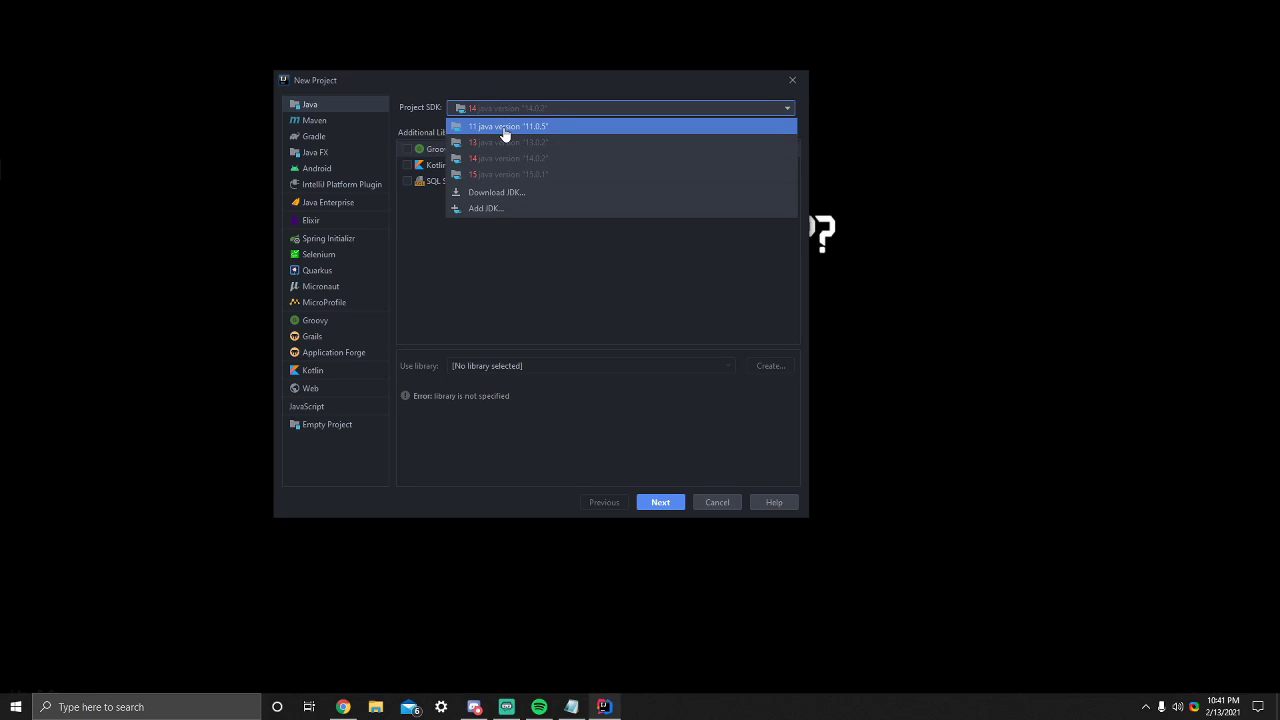
click(493, 202)
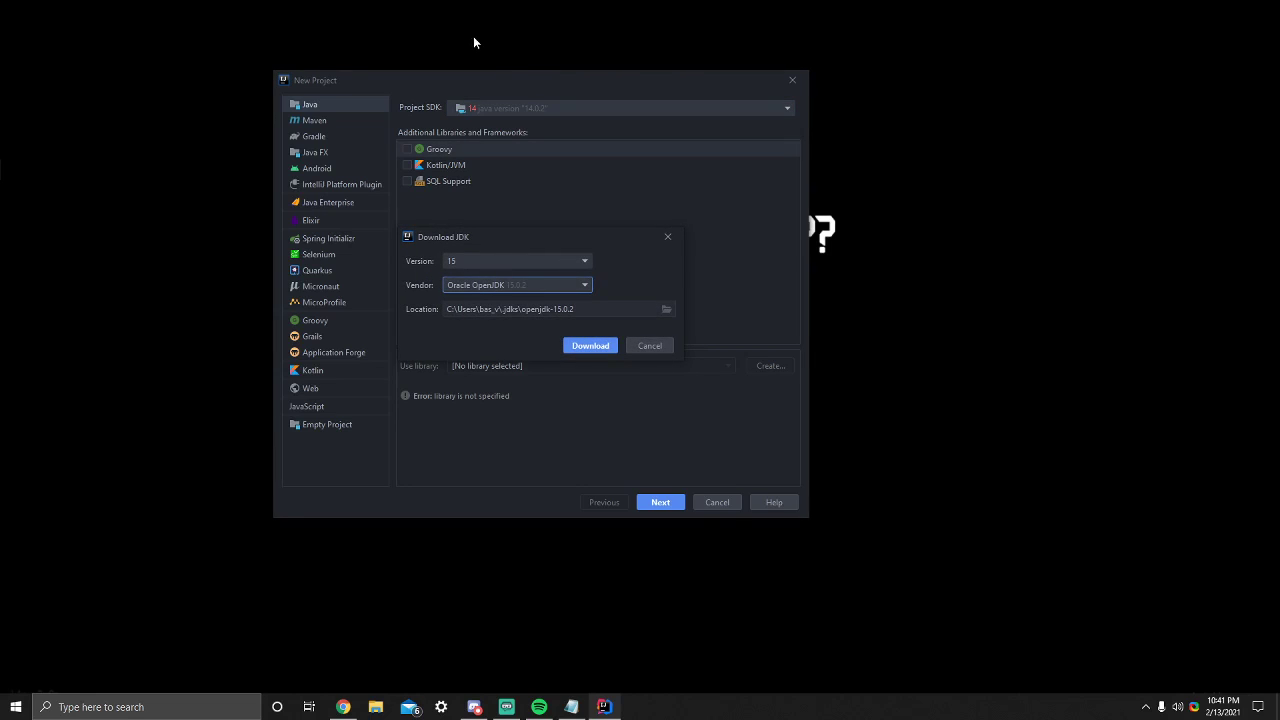
click(481, 256)
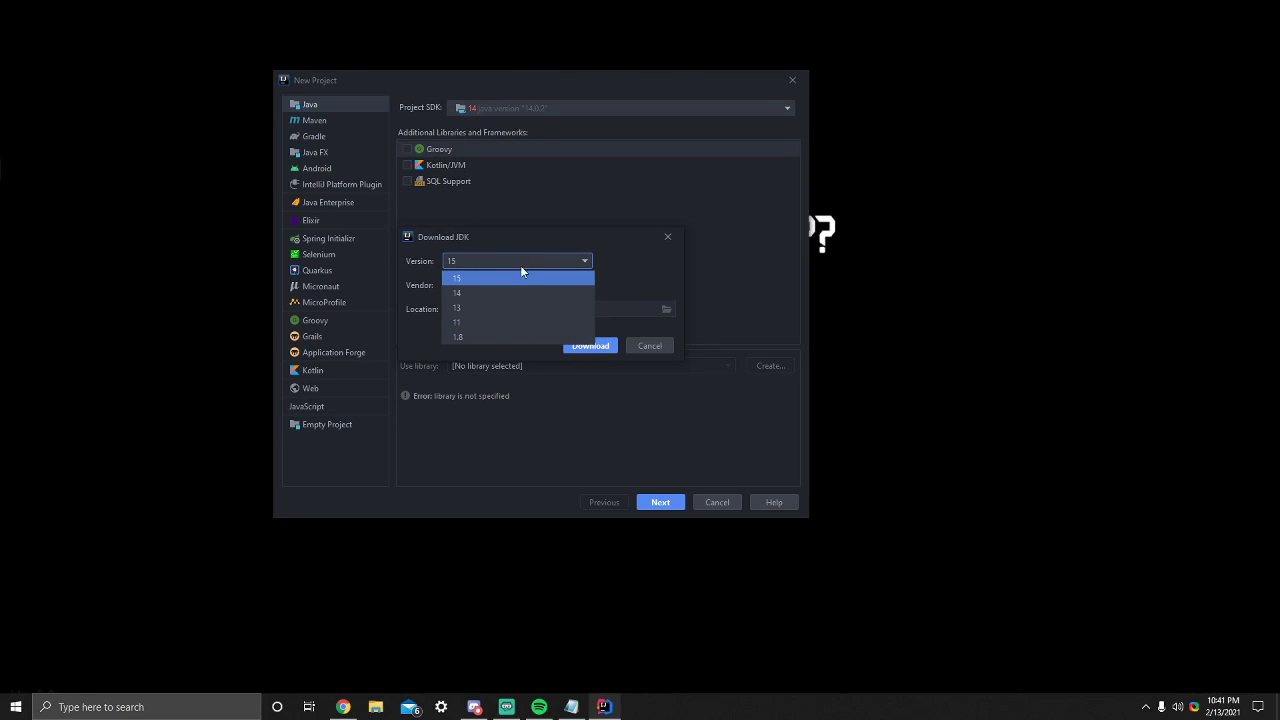
click(468, 336)
click(493, 260)
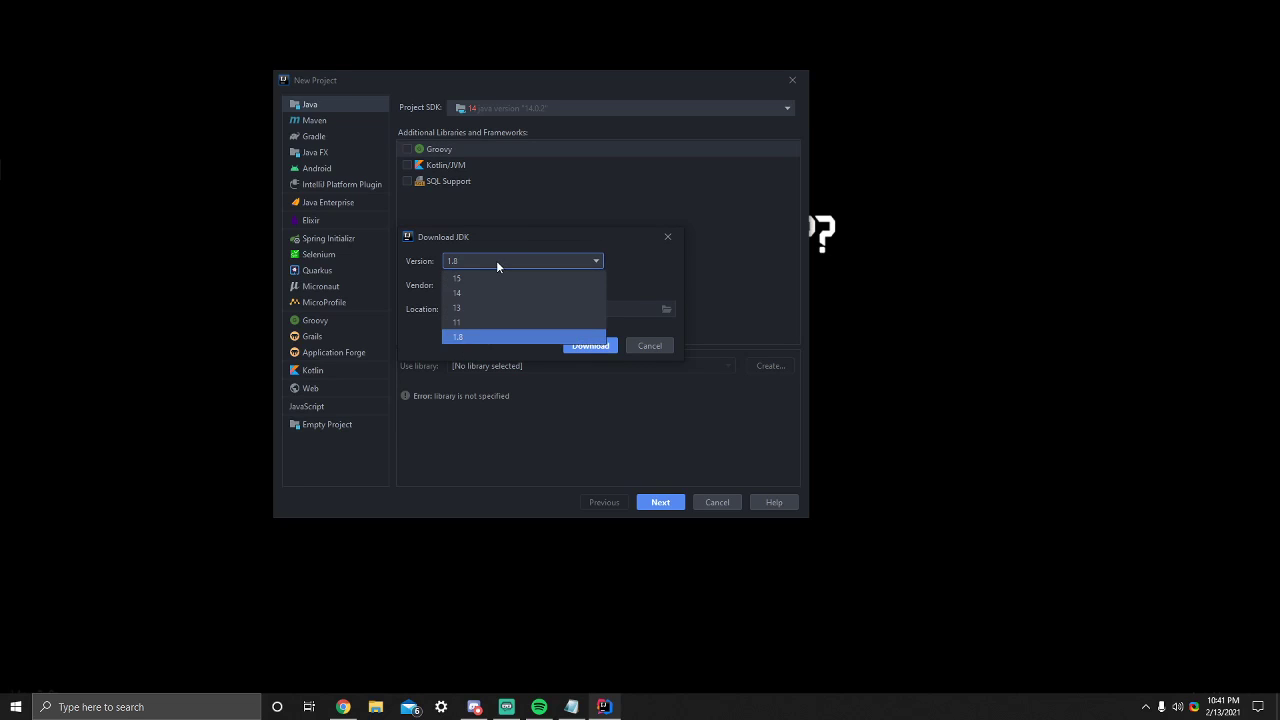
click(471, 280)
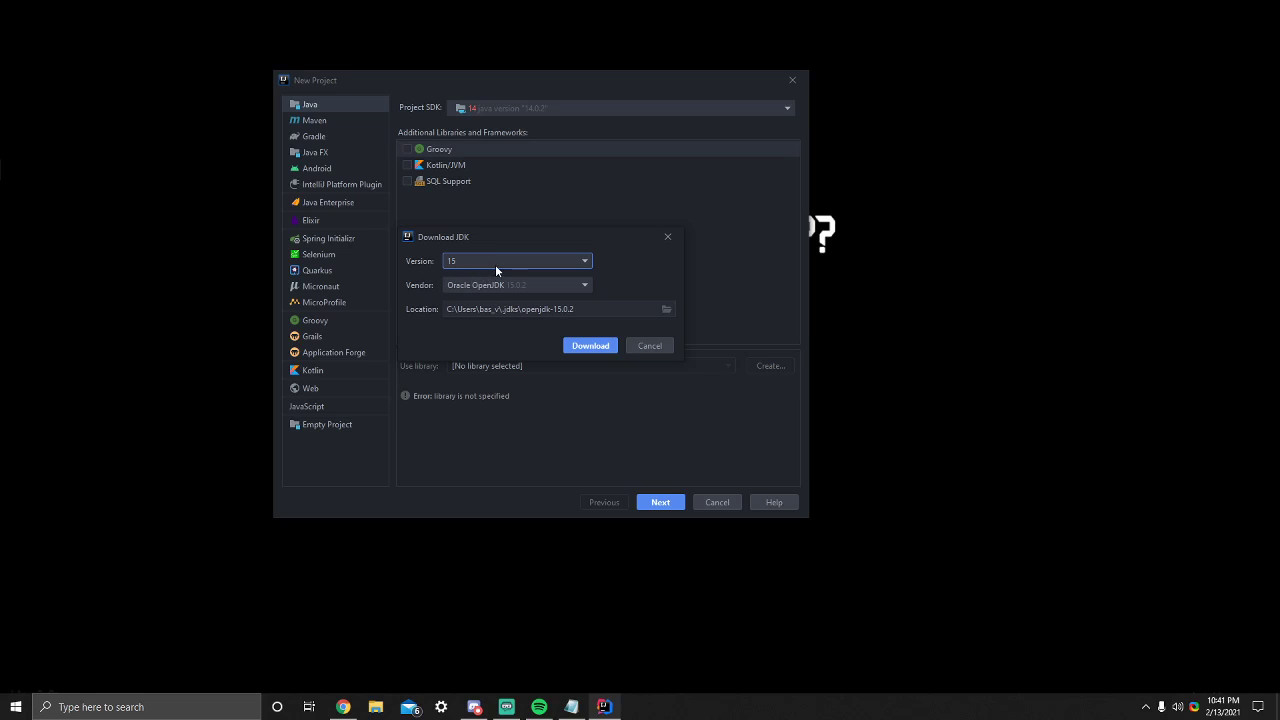
click(520, 287)
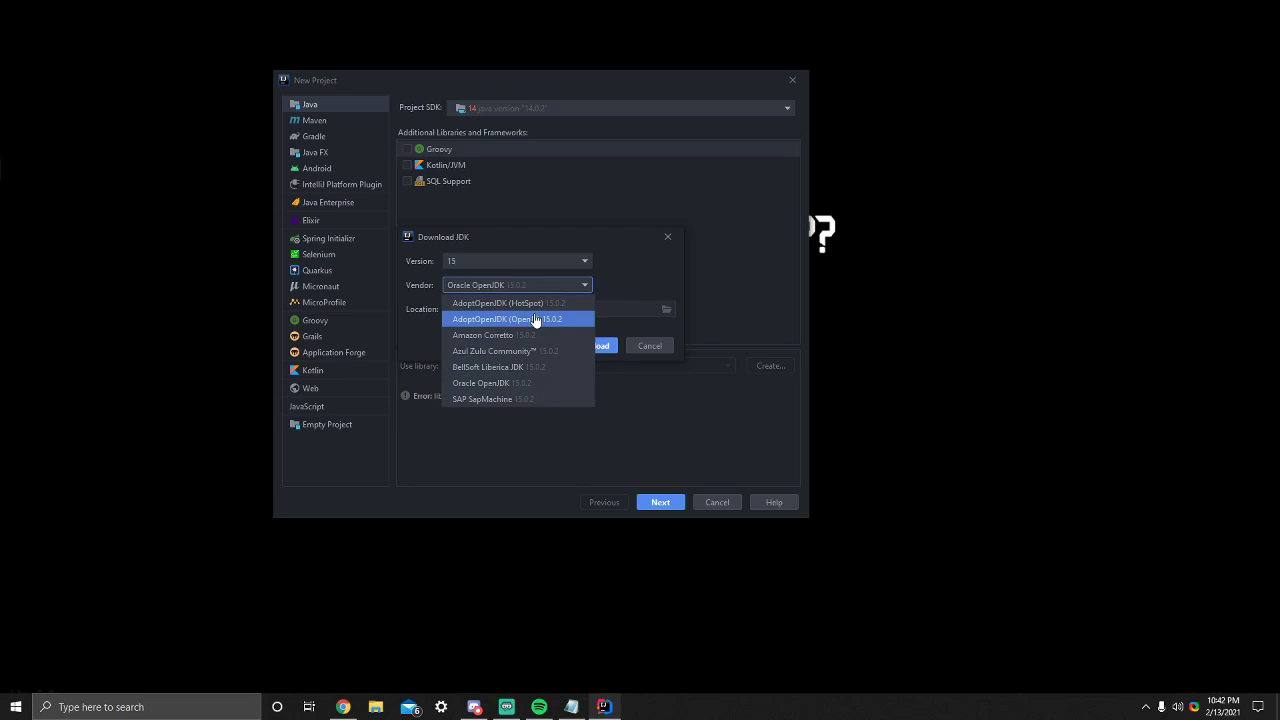
click(538, 385)
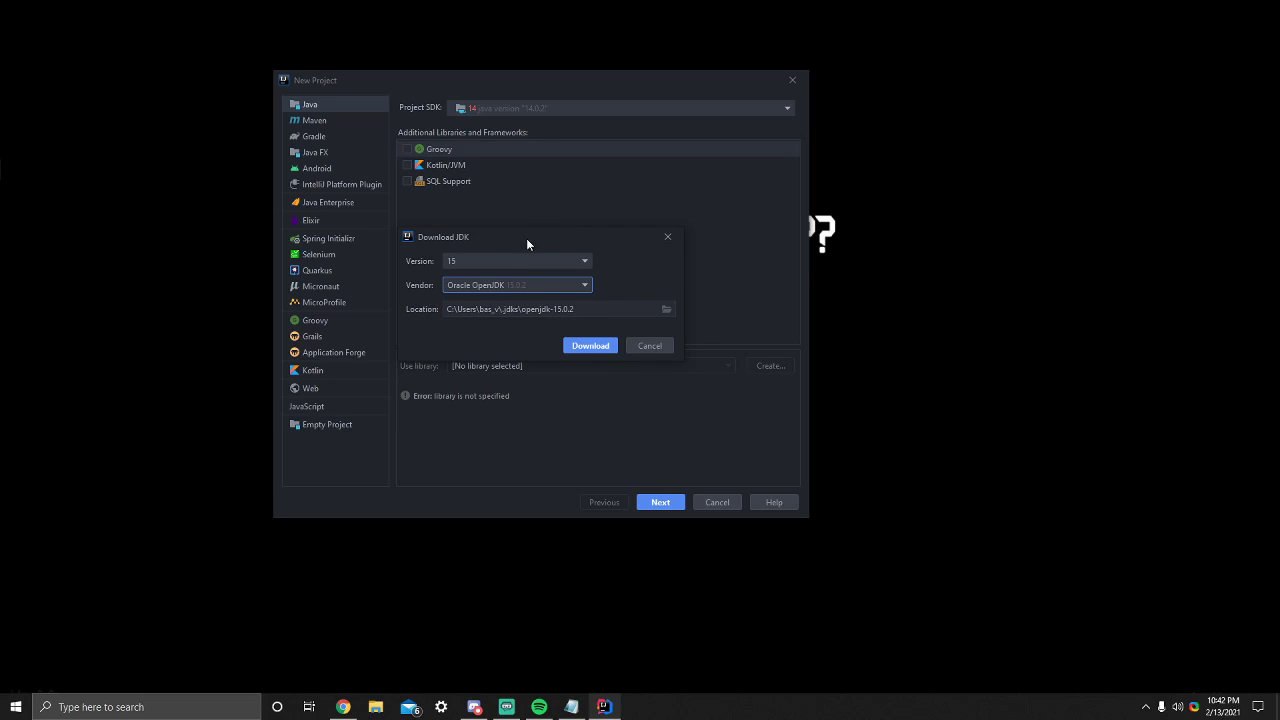
drag(526, 237, 545, 223)
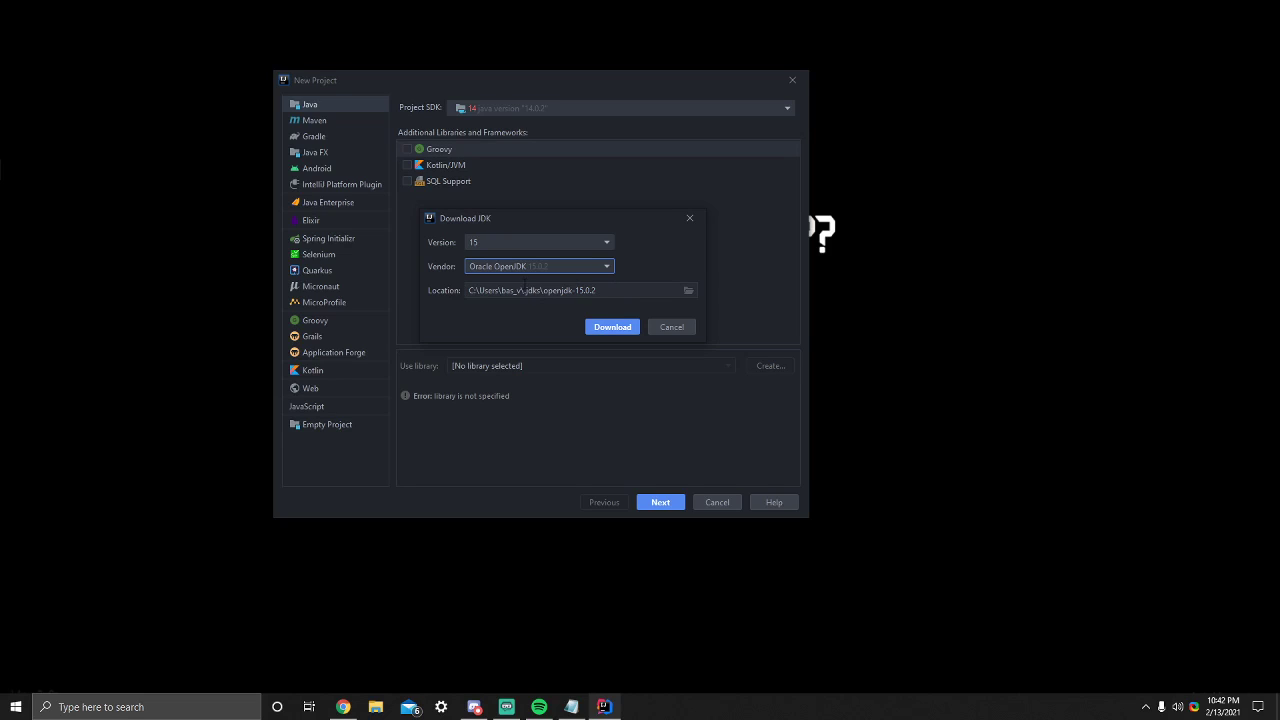
key(Tab)
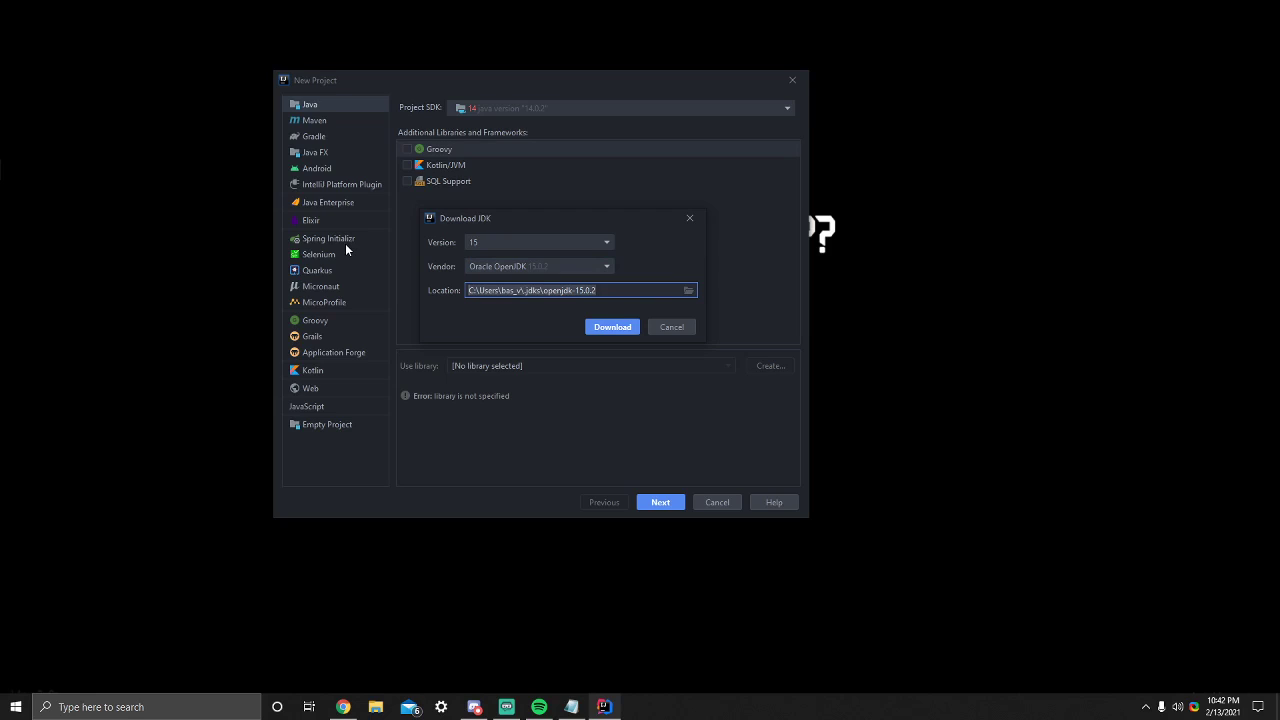
click(610, 331)
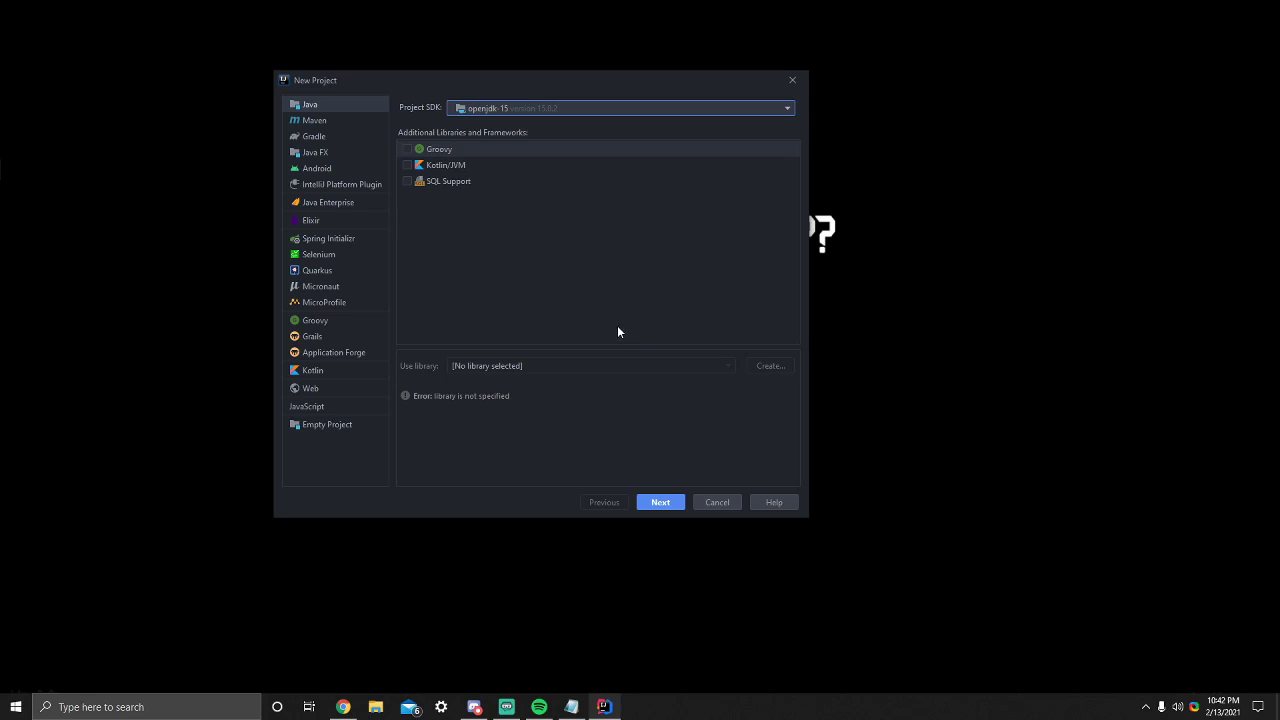
- Continue without a project template and select C:\dev while browsing for the project location
click(660, 502)
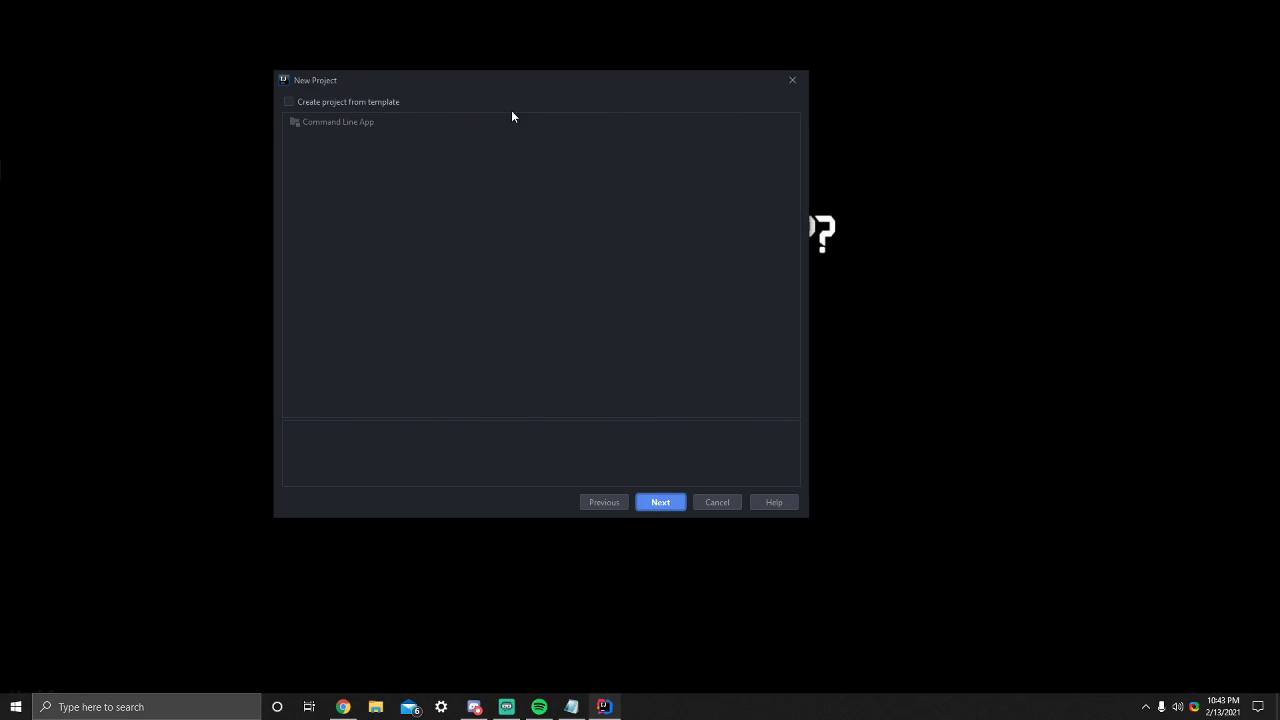
click(658, 503)
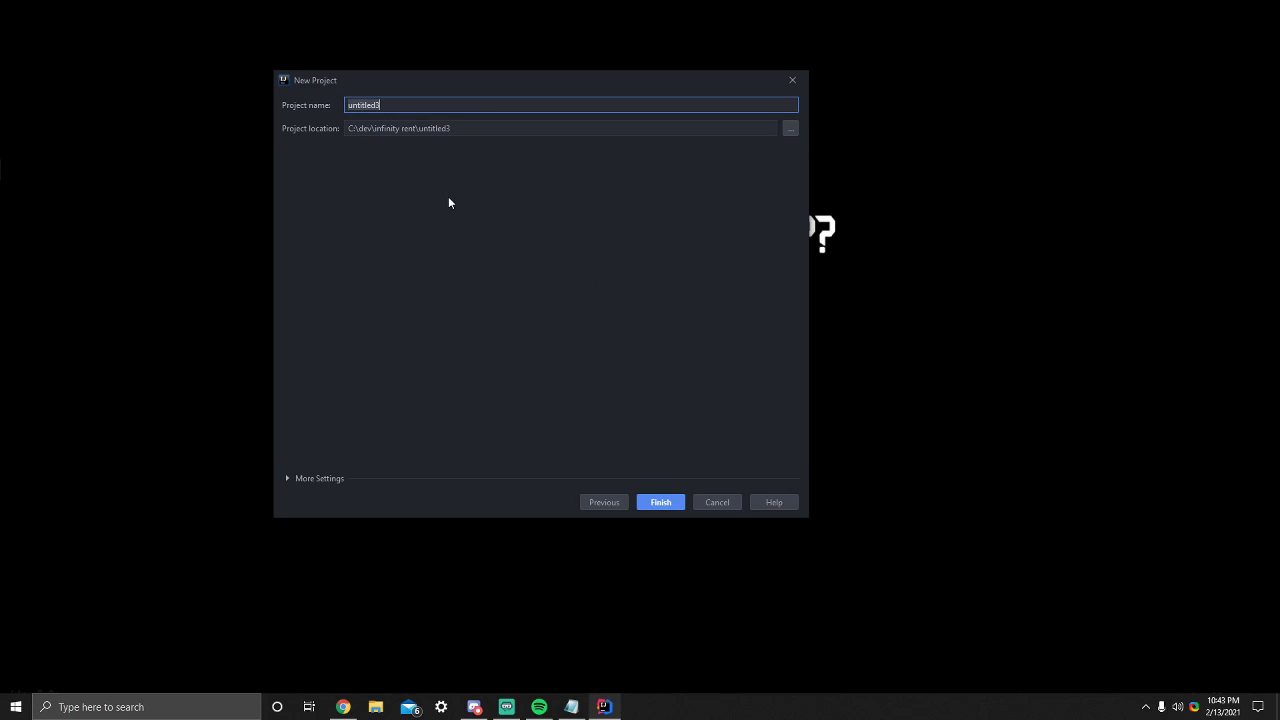
click(790, 128)
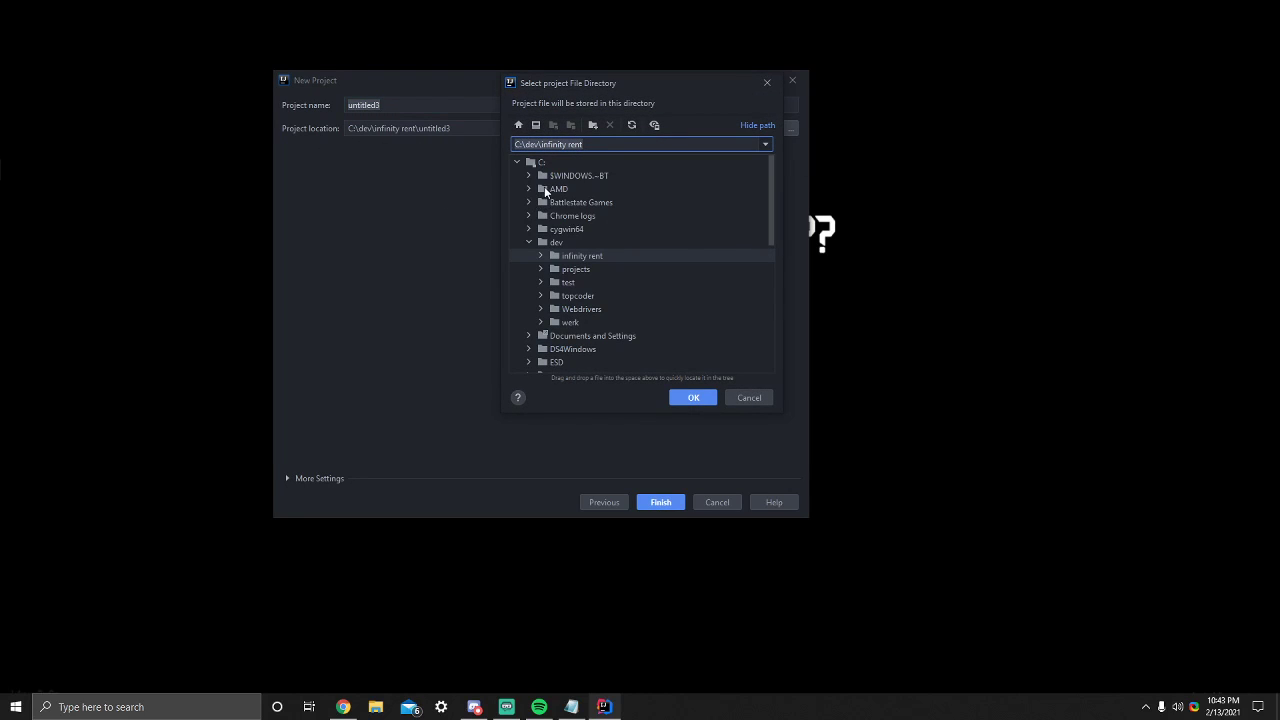
click(556, 243)
right_click(558, 244)
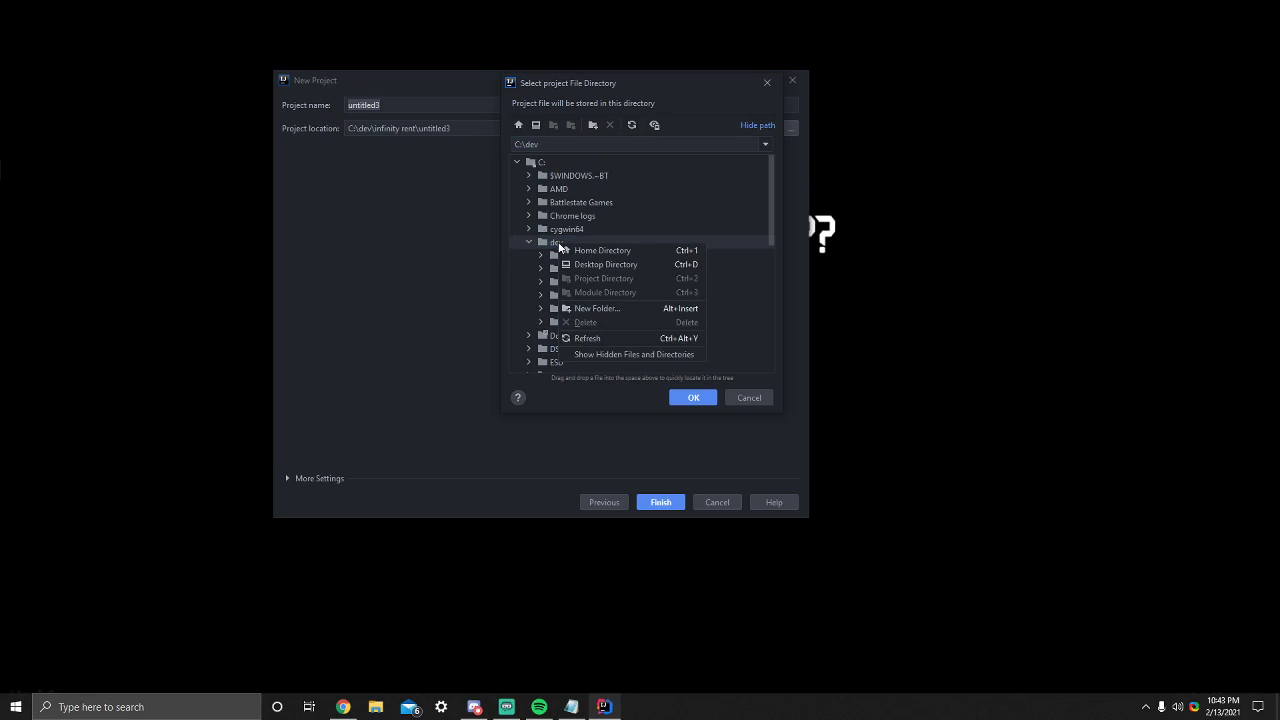
click(598, 308)
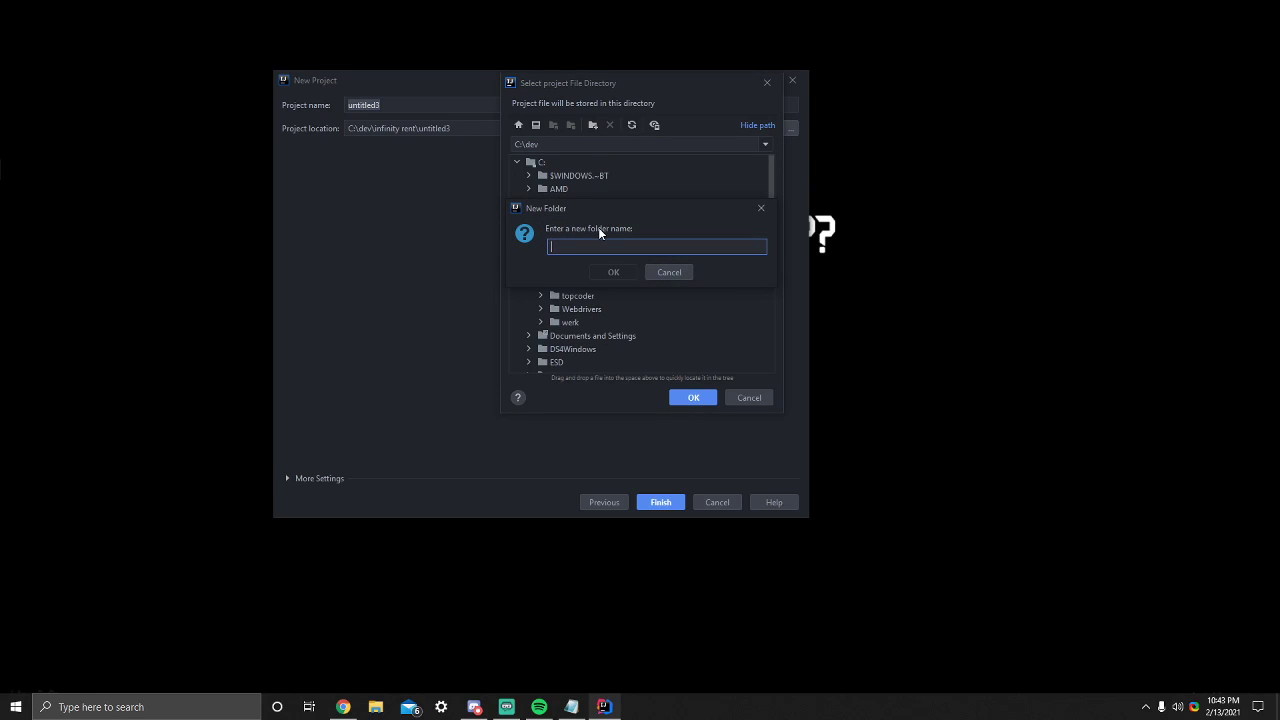
text(test)
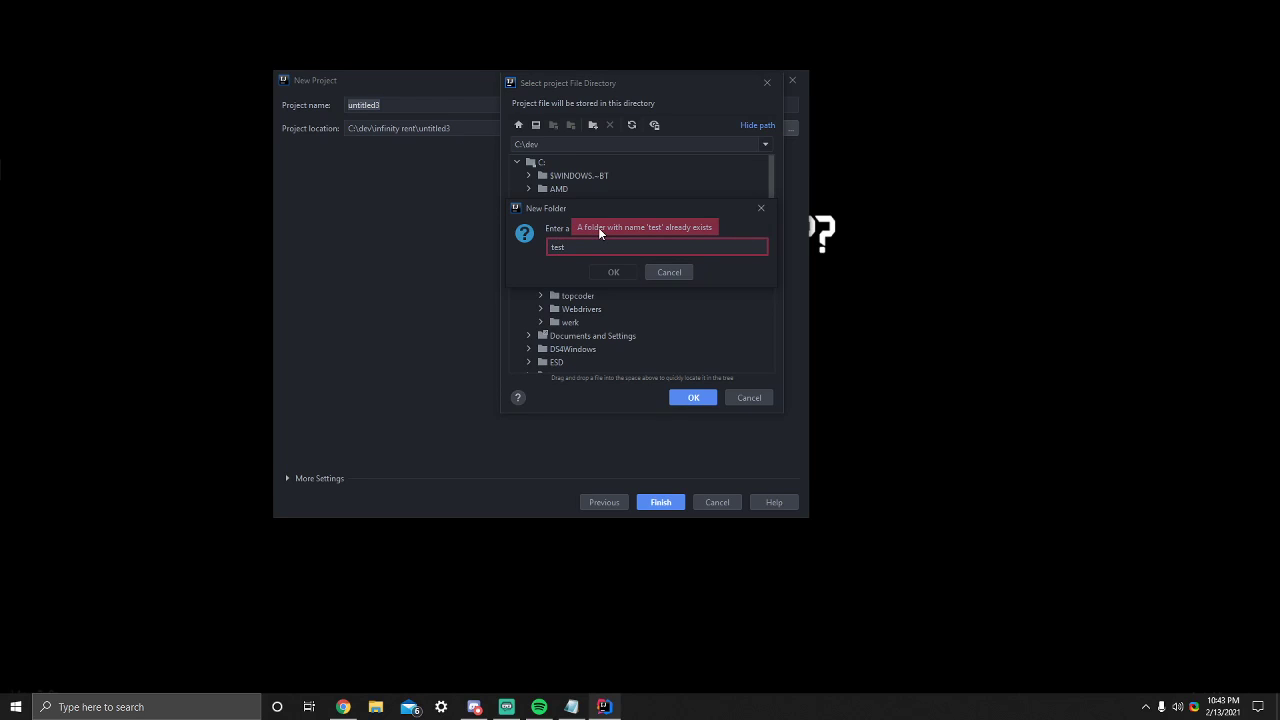
click(668, 272)
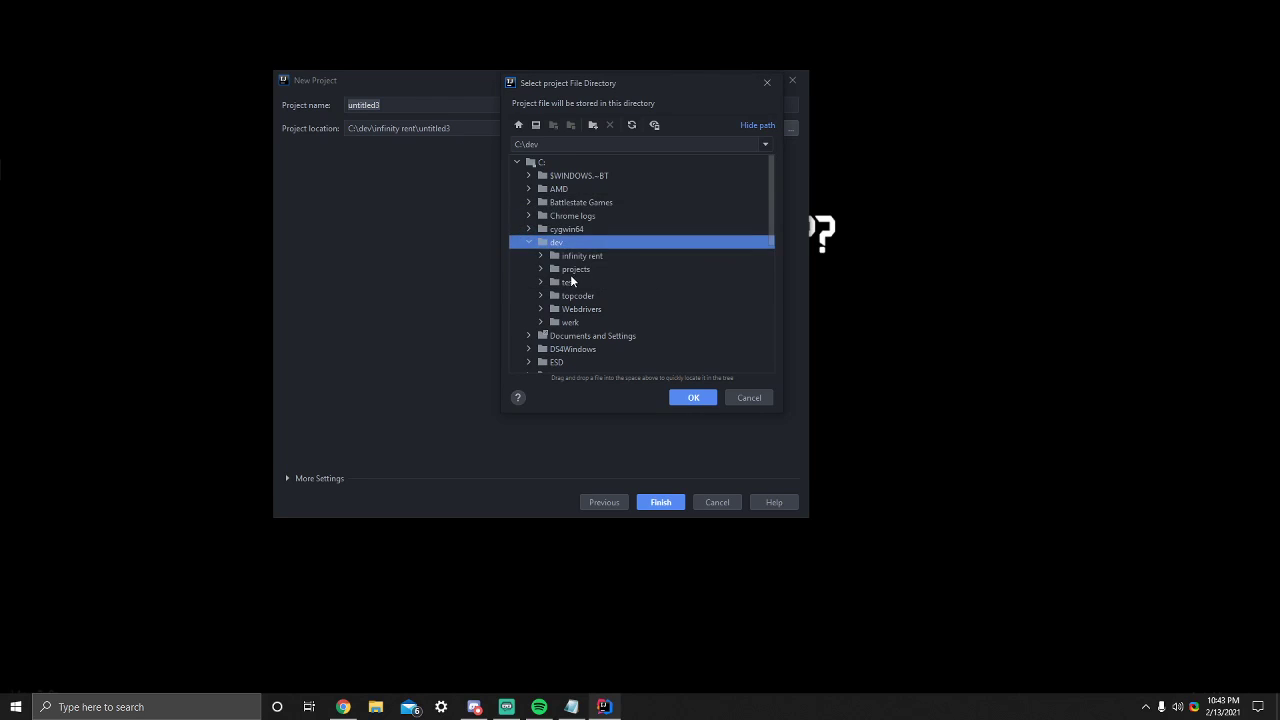
- Choose the existing C:\dev\test folder as the location and create the project with the name test
click(548, 283)
click(546, 283)
right_click(581, 201)
key(Escape)
click(693, 397)
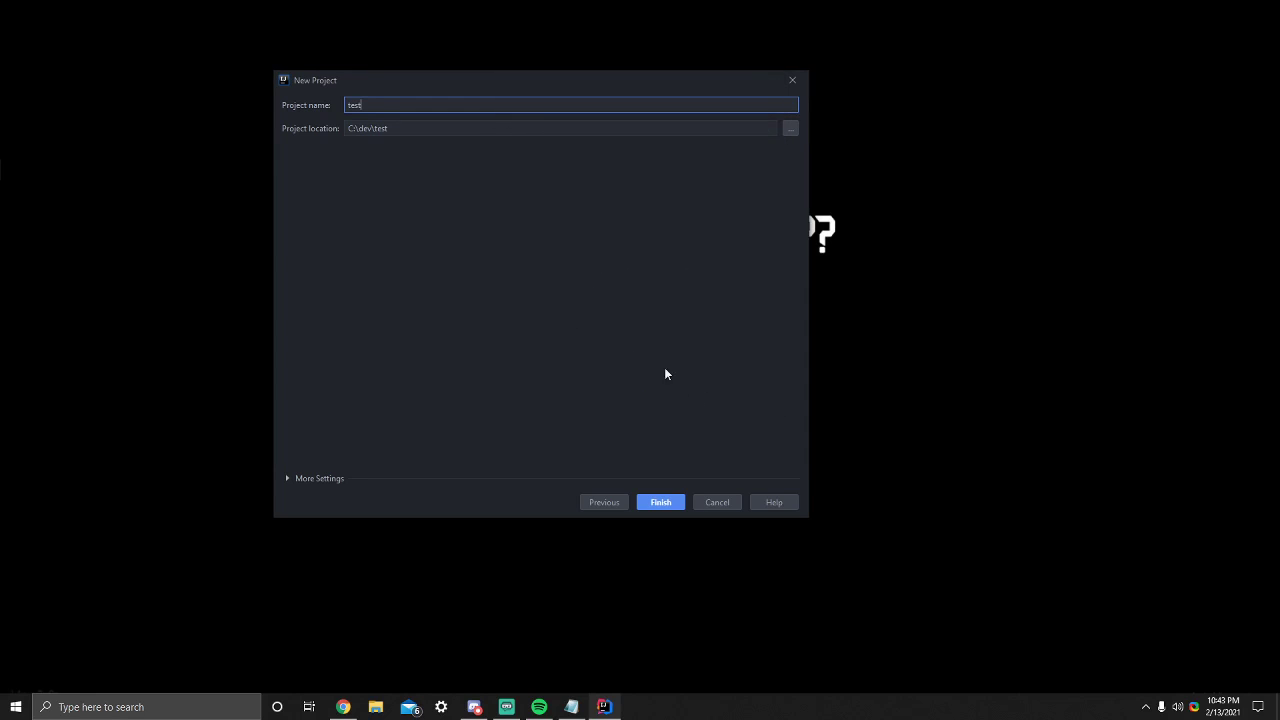
click(661, 502)
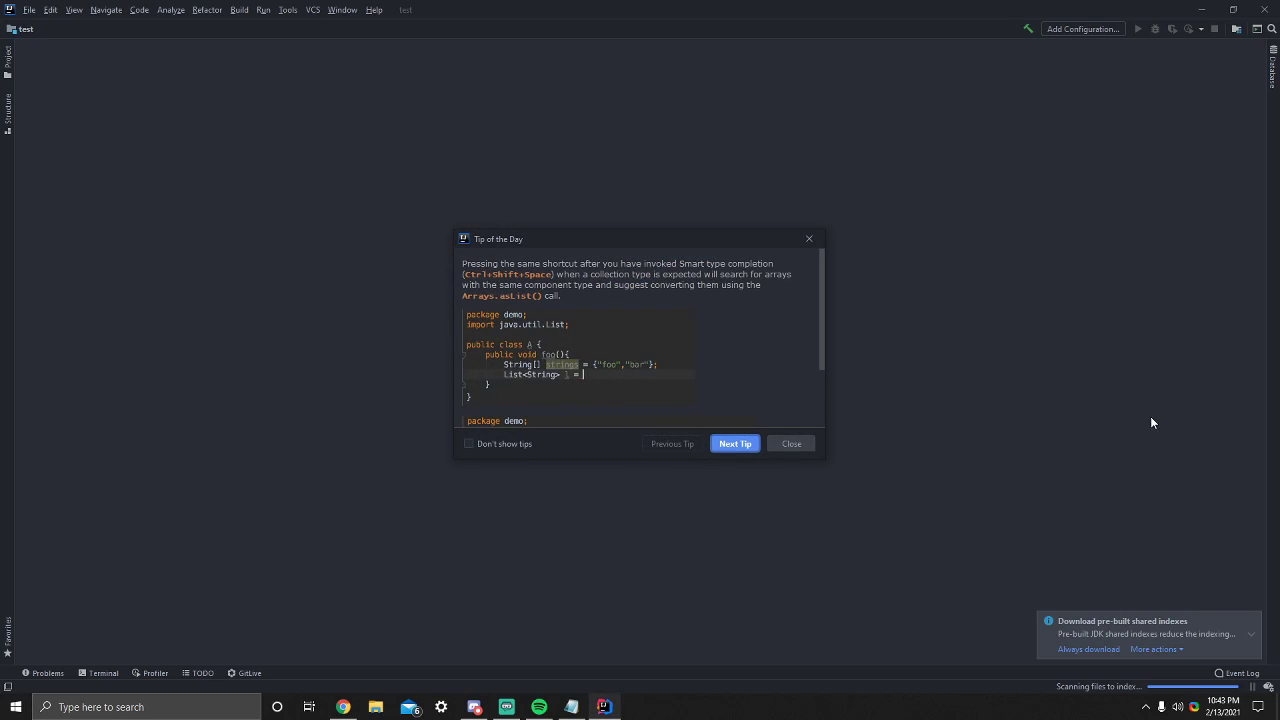
- Close the Tip of the Day and allow pre-built shared JDK indexes to always download
click(809, 238)
click(1094, 649)
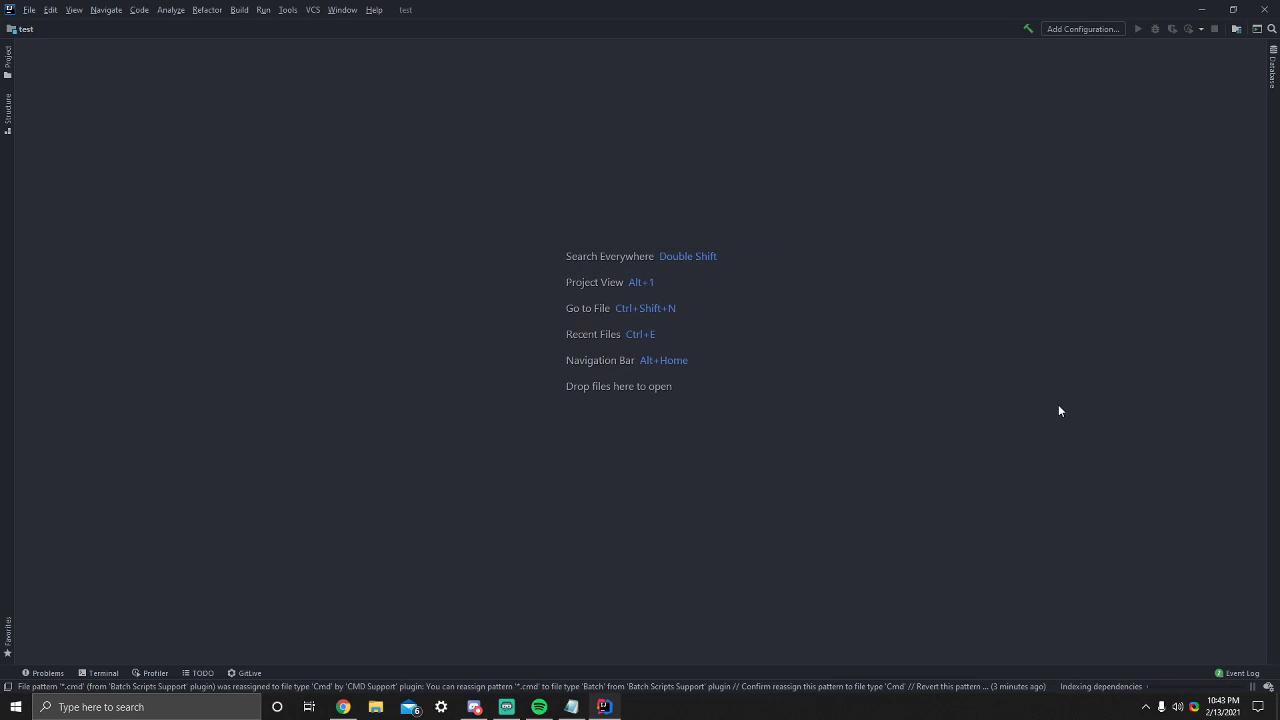
- Show the project tree and delete all files and folders inside the test project, from .idea through test.iml
key(alt+1)
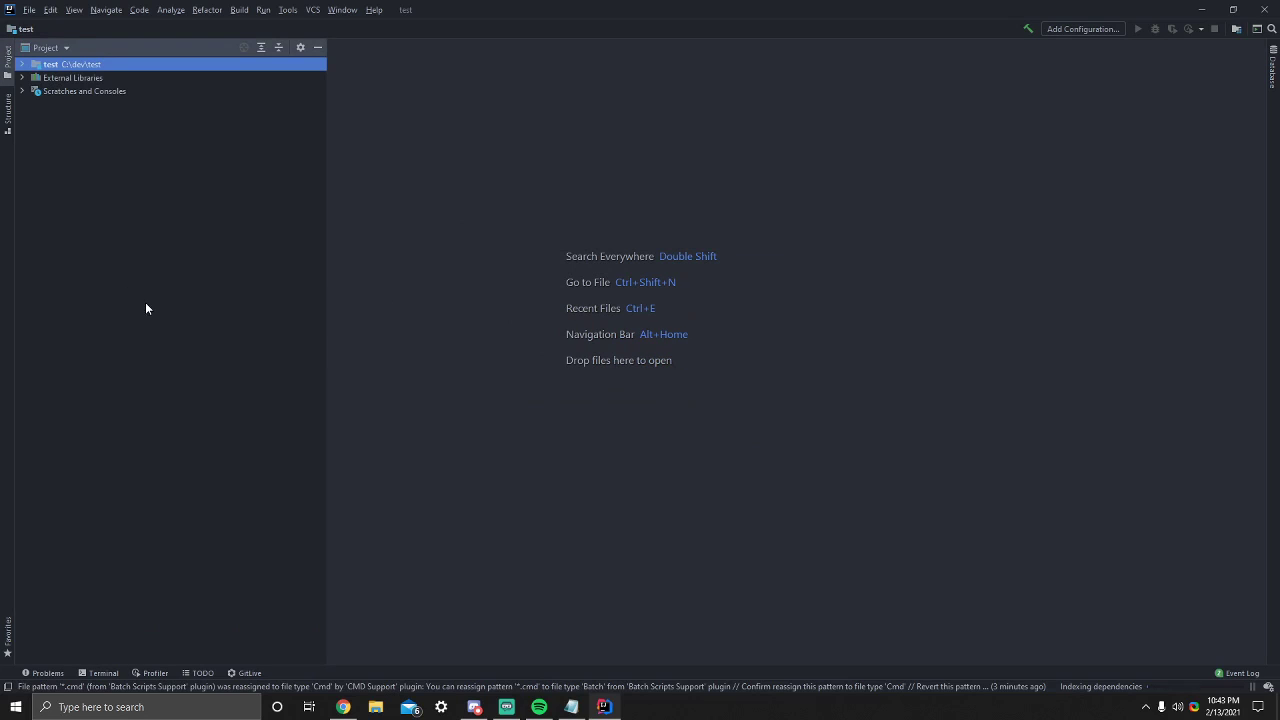
click(22, 65)
click(100, 78)
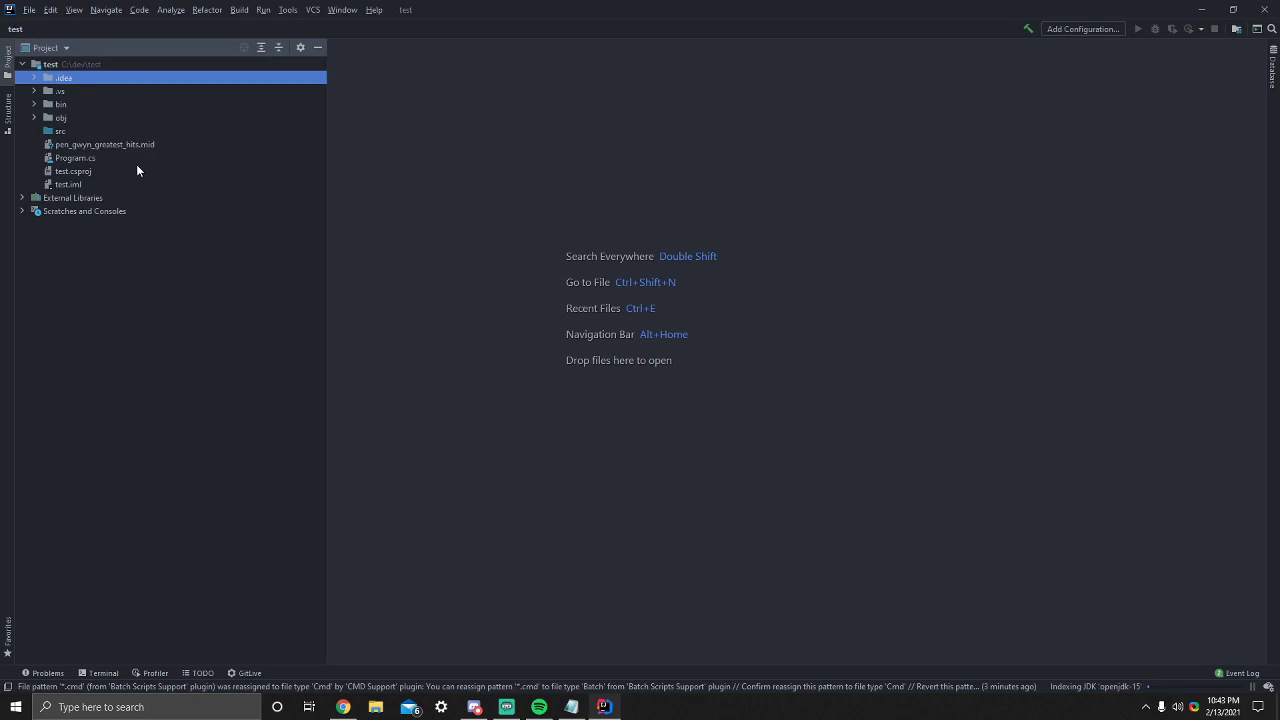
shift+click(91, 181)
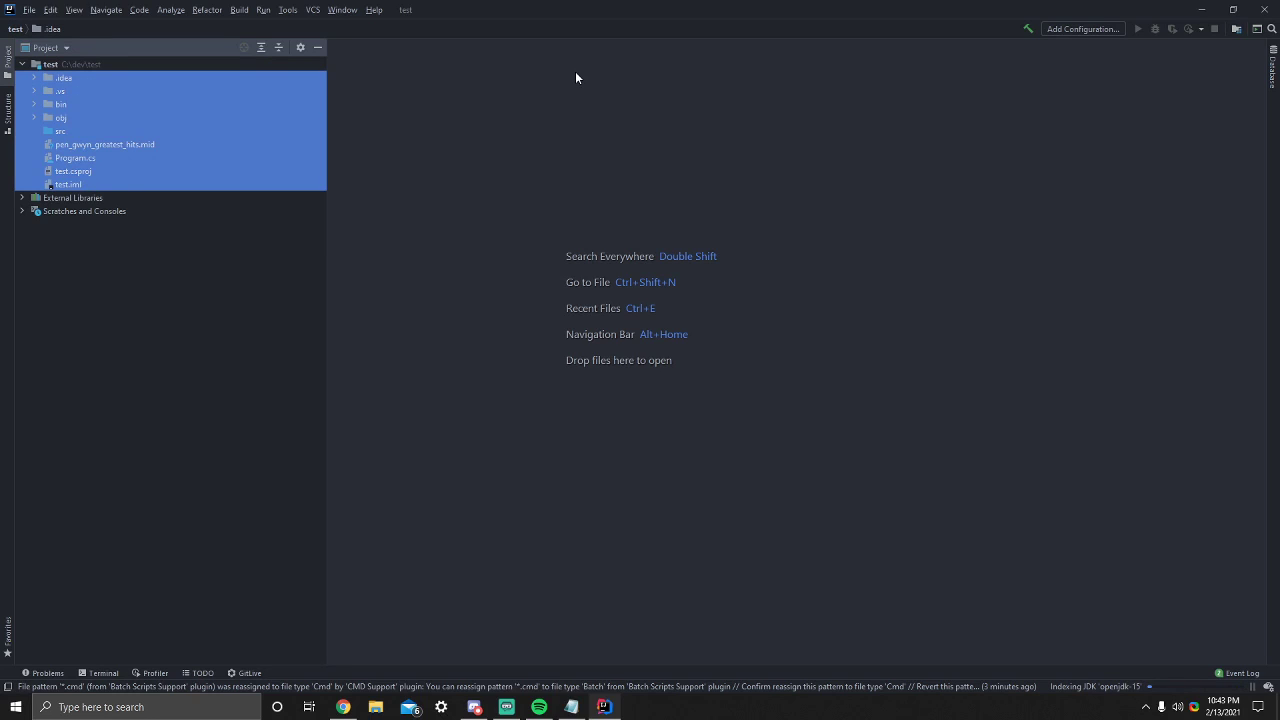
key(Delete)
key(Return)
- Create another Java project with openjdk-15, without a template, keeping the name untitled and the location C:\dev\untitled
click(46, 78)
right_click(47, 48)
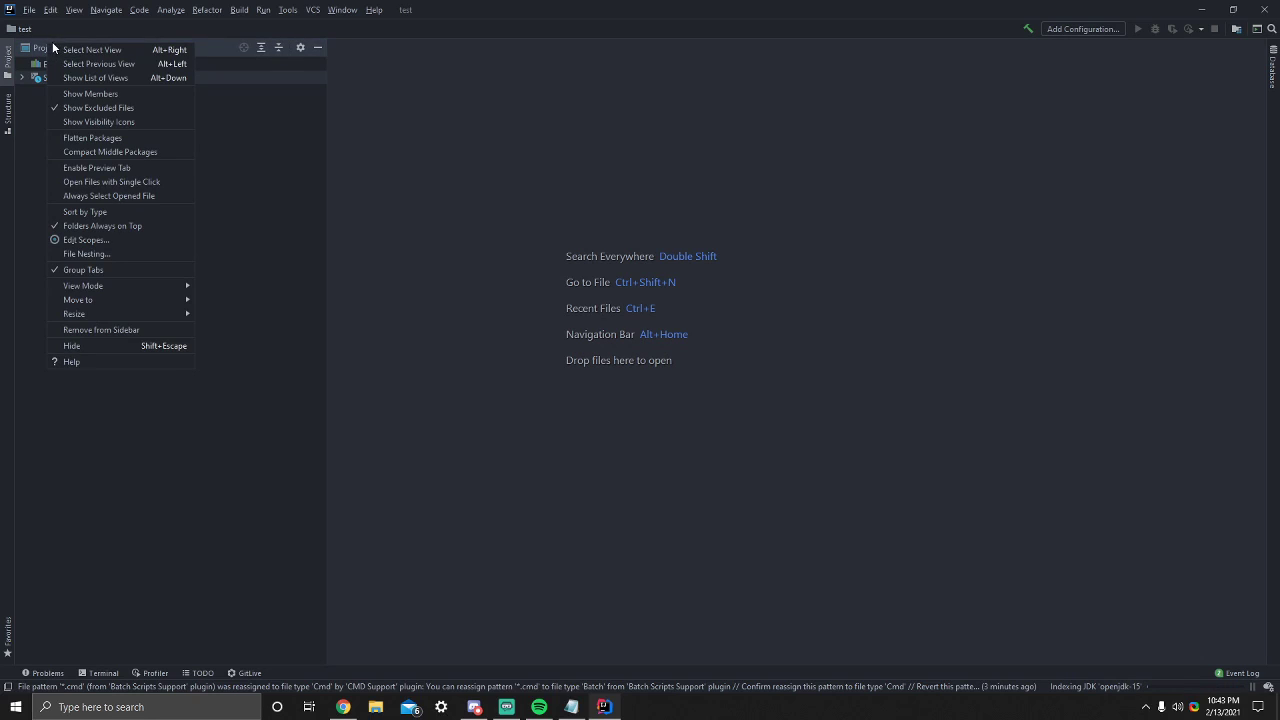
click(30, 10)
click(40, 12)
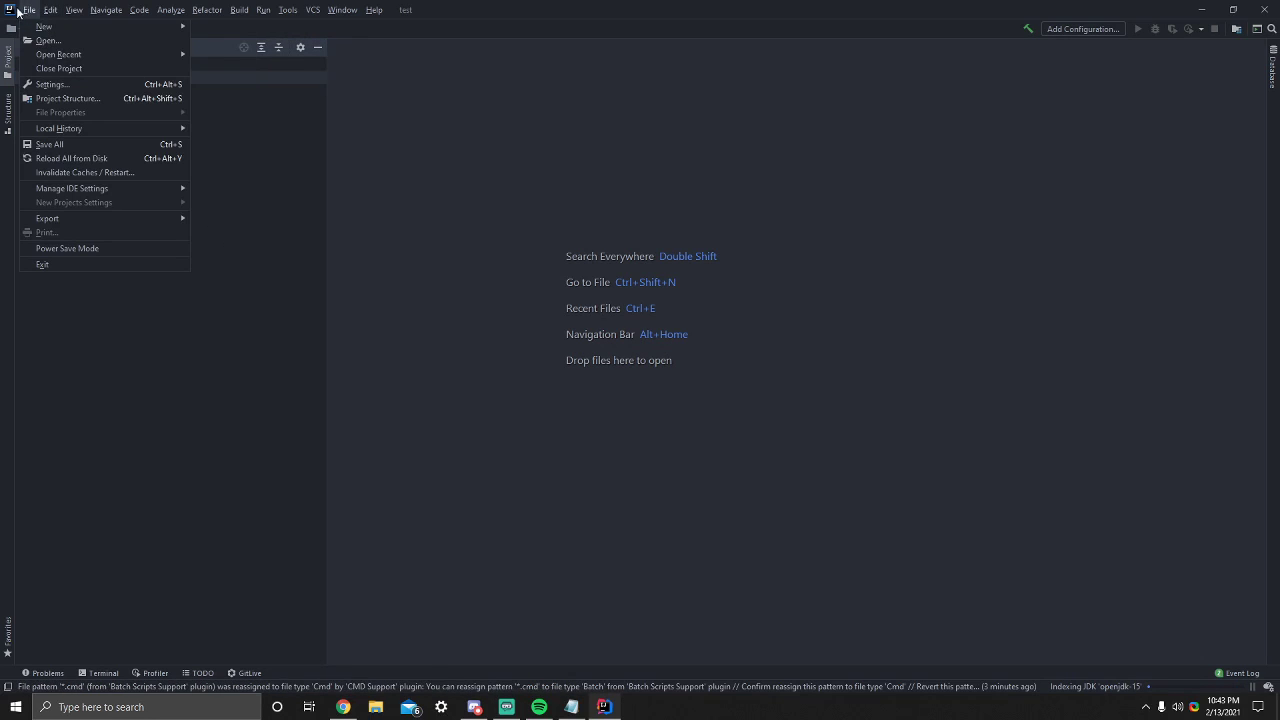
mouse_move(45, 27)
click(224, 28)
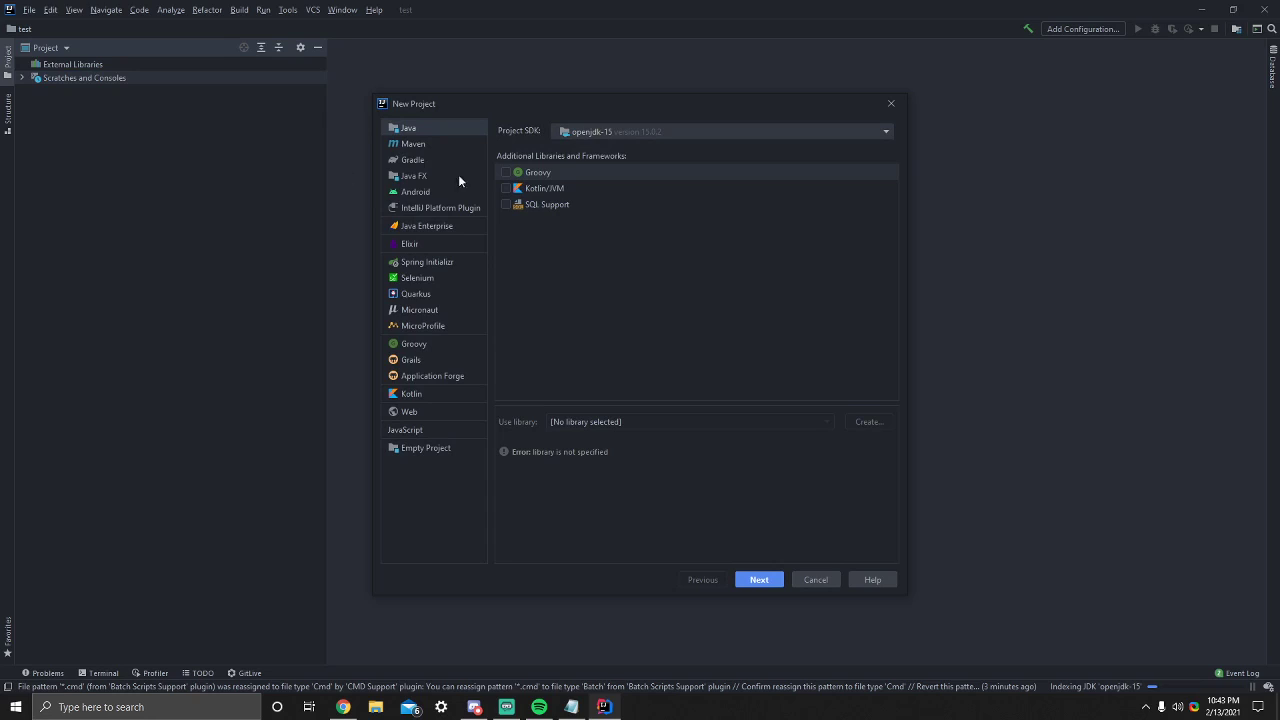
click(756, 583)
click(753, 582)
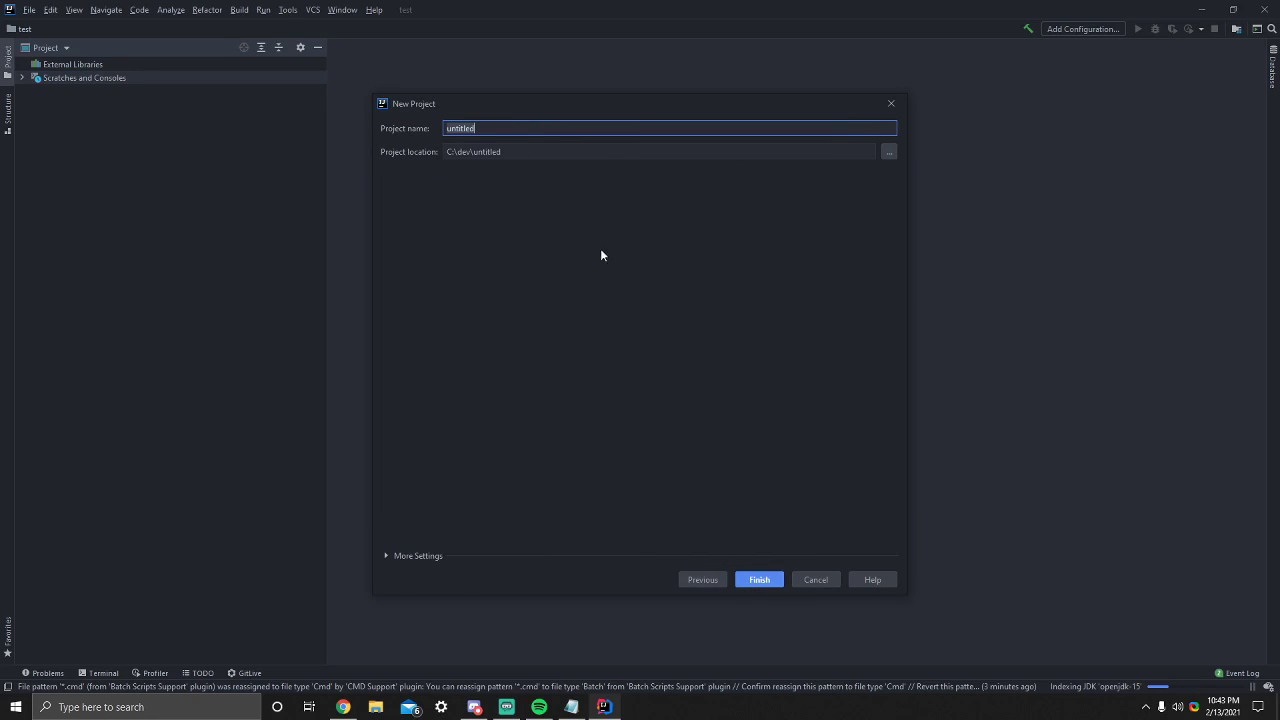
click(757, 580)
click(610, 364)
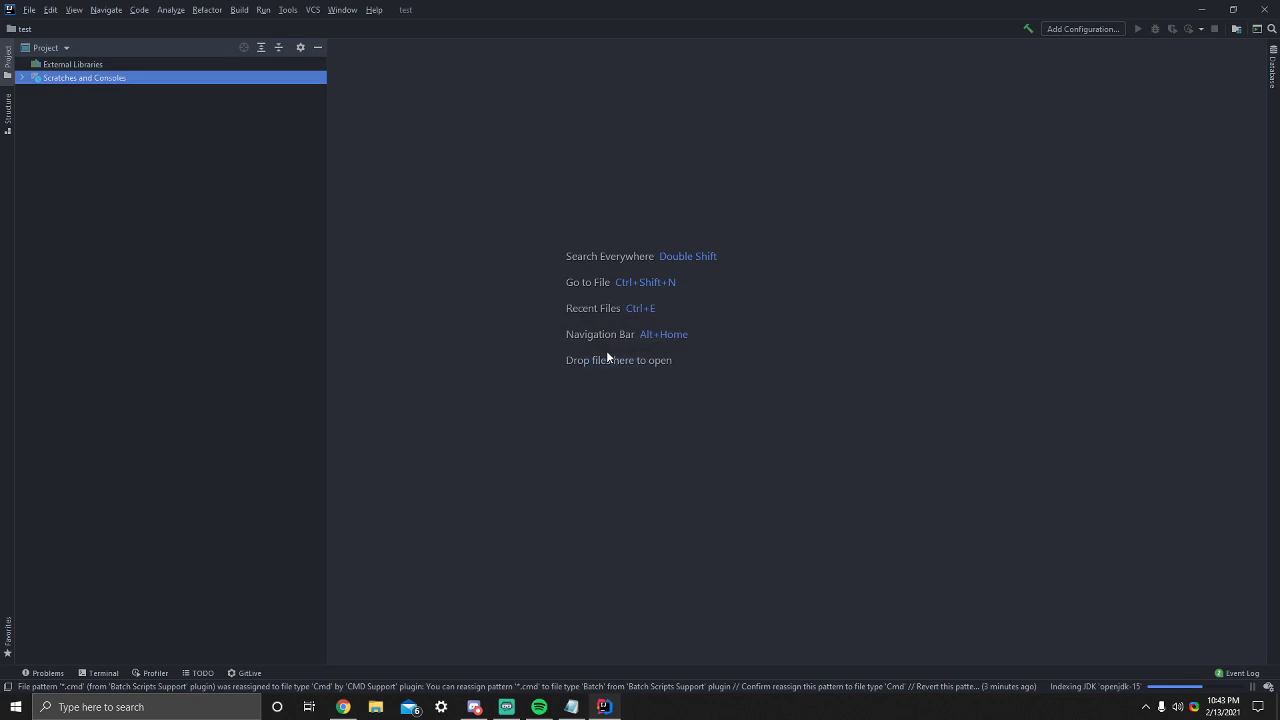
- Expand the untitled project and create a Java class named Main in its src folder
click(24, 65)
click(35, 77)
click(38, 78)
click(32, 77)
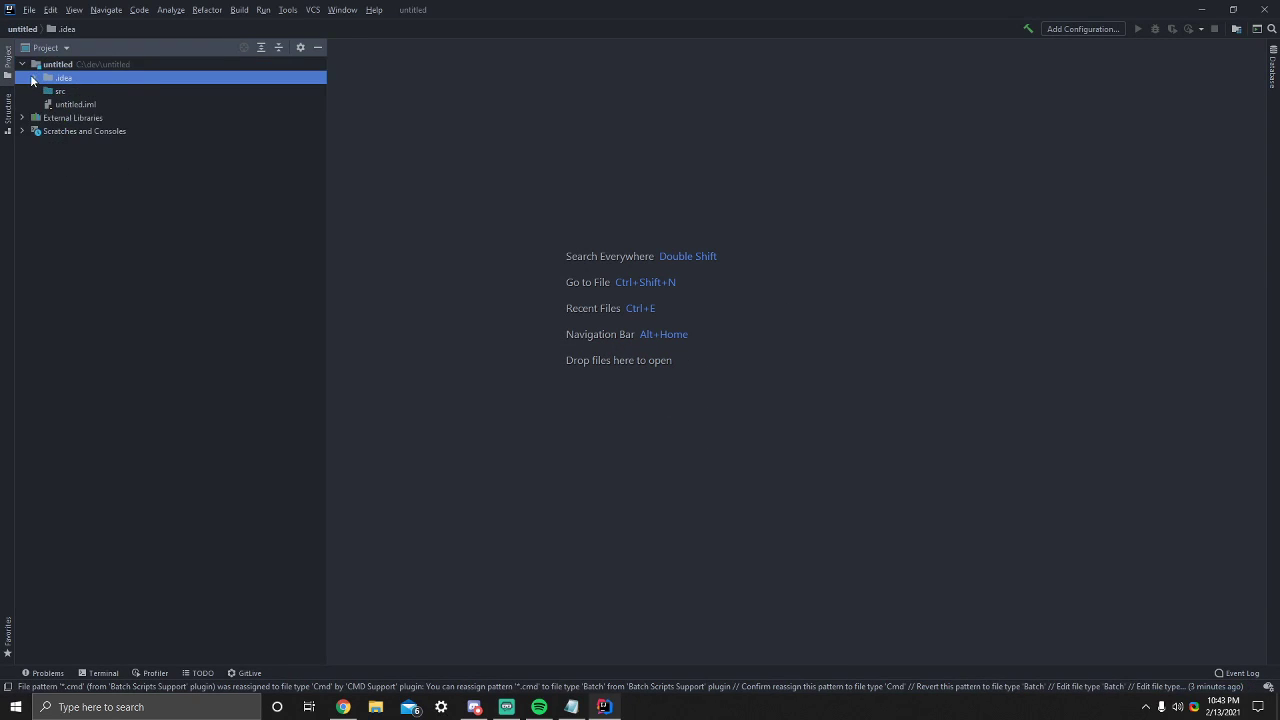
click(85, 93)
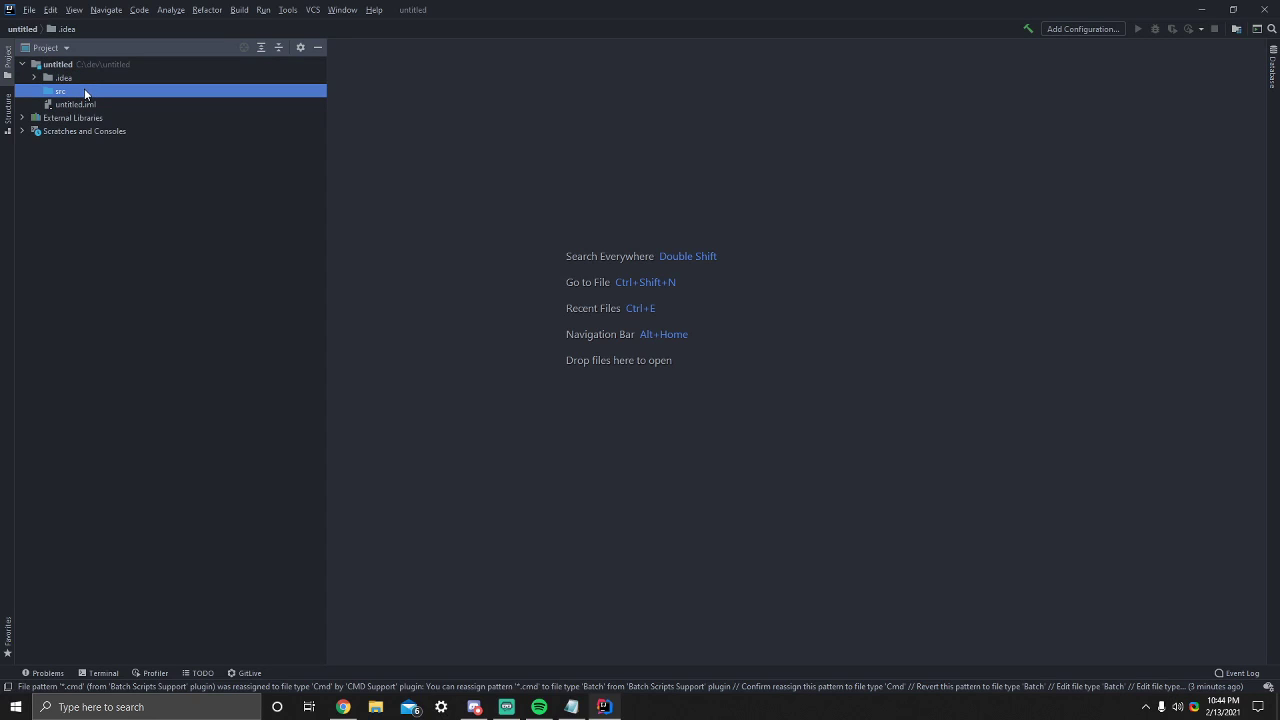
right_click(85, 93)
mouse_move(280, 97)
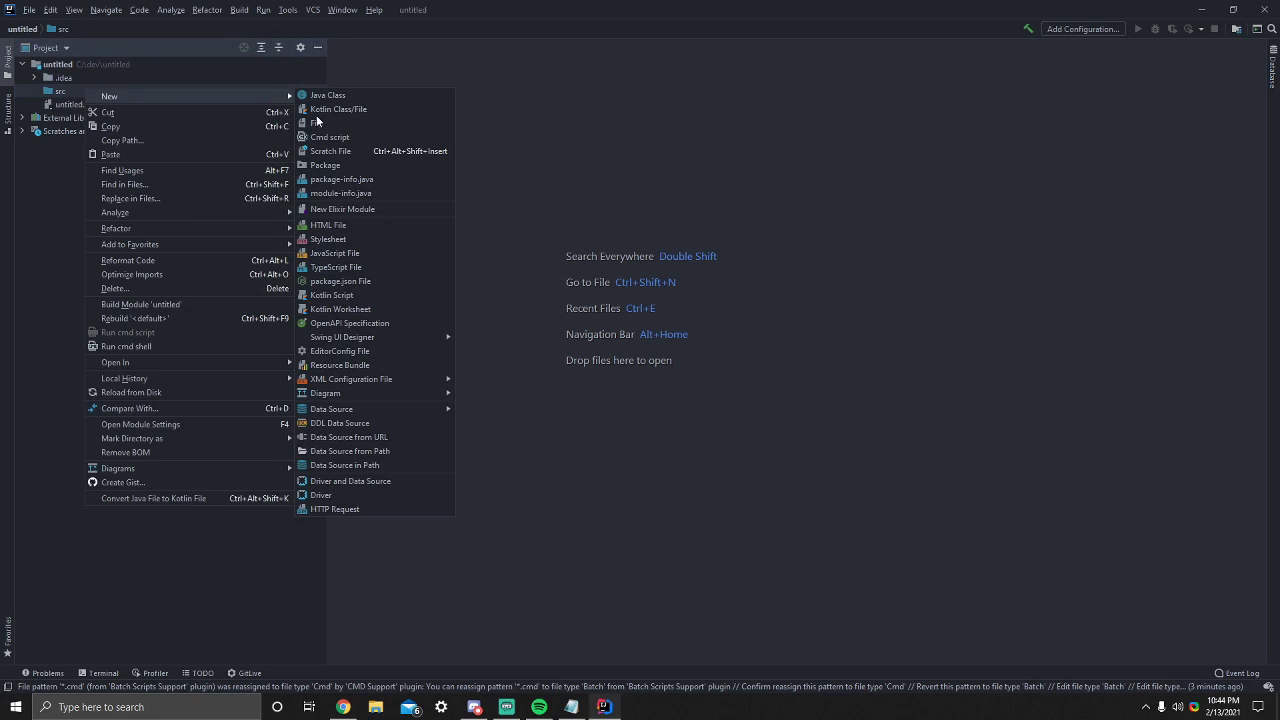
click(345, 110)
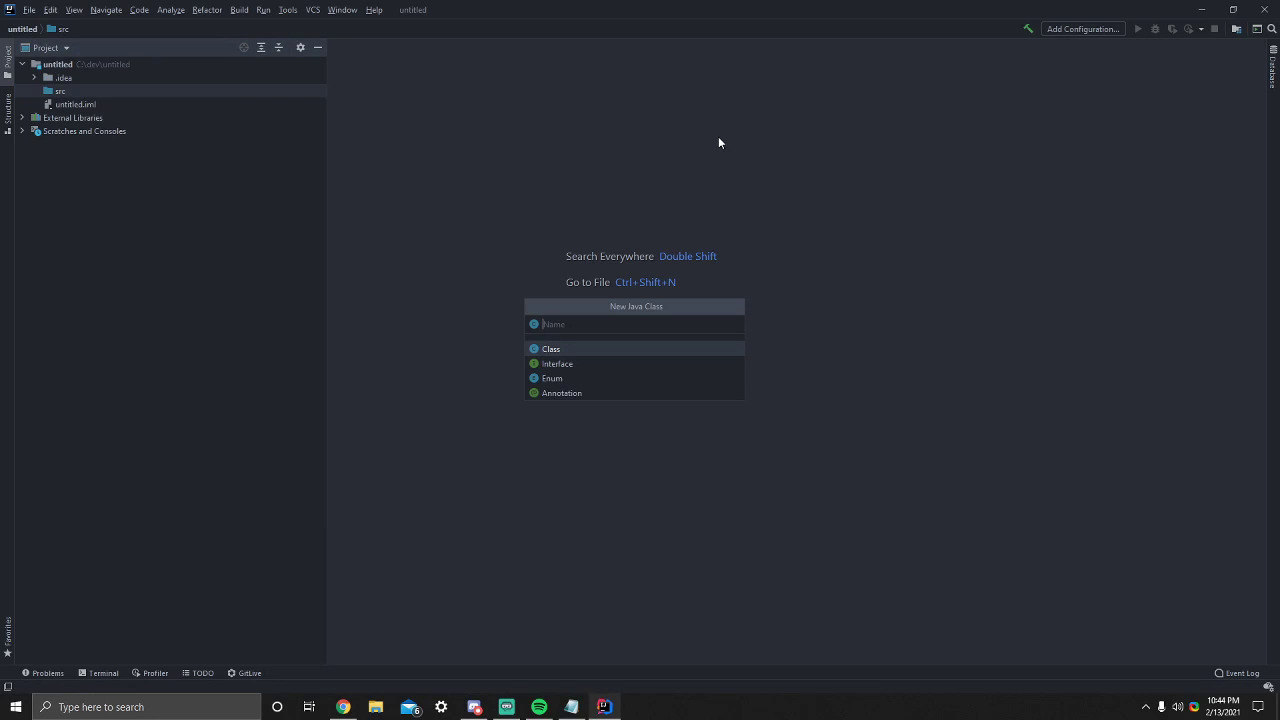
text(Main)
key(Return)
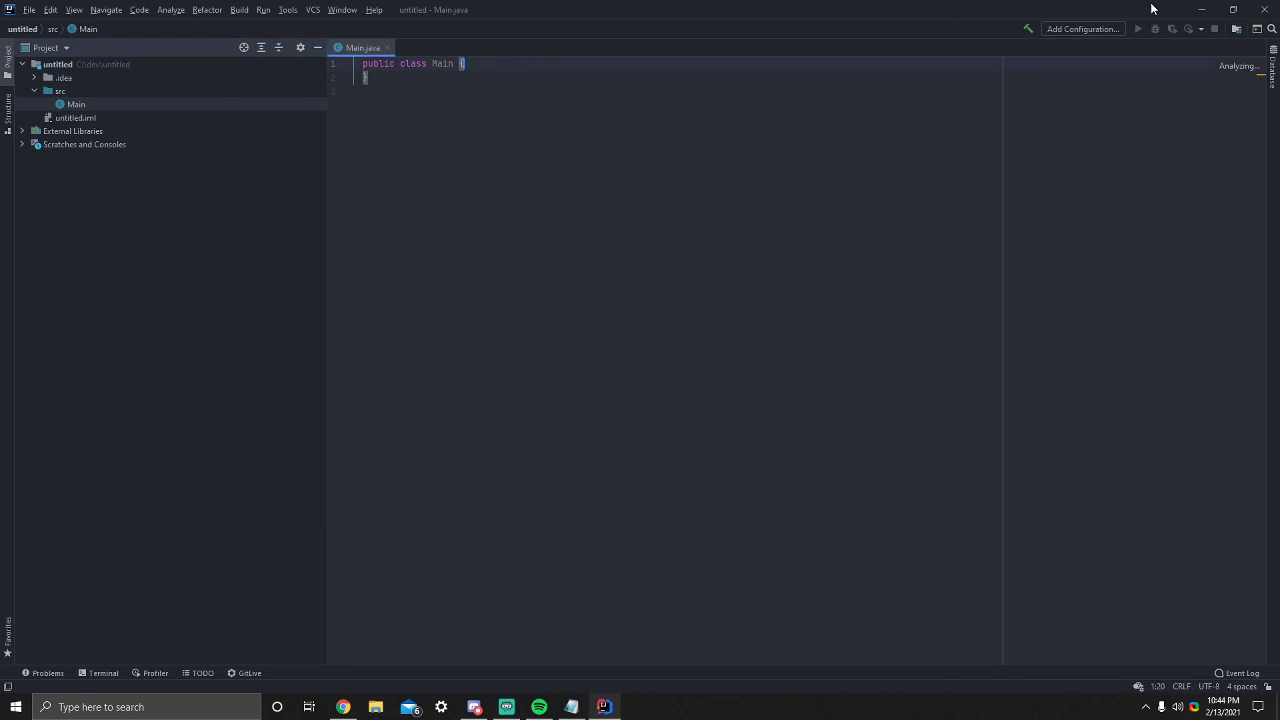
- Add a main method to the Main class using psvm, with a sout statement that prints "Hello world"
key(Return)
text(psvm)
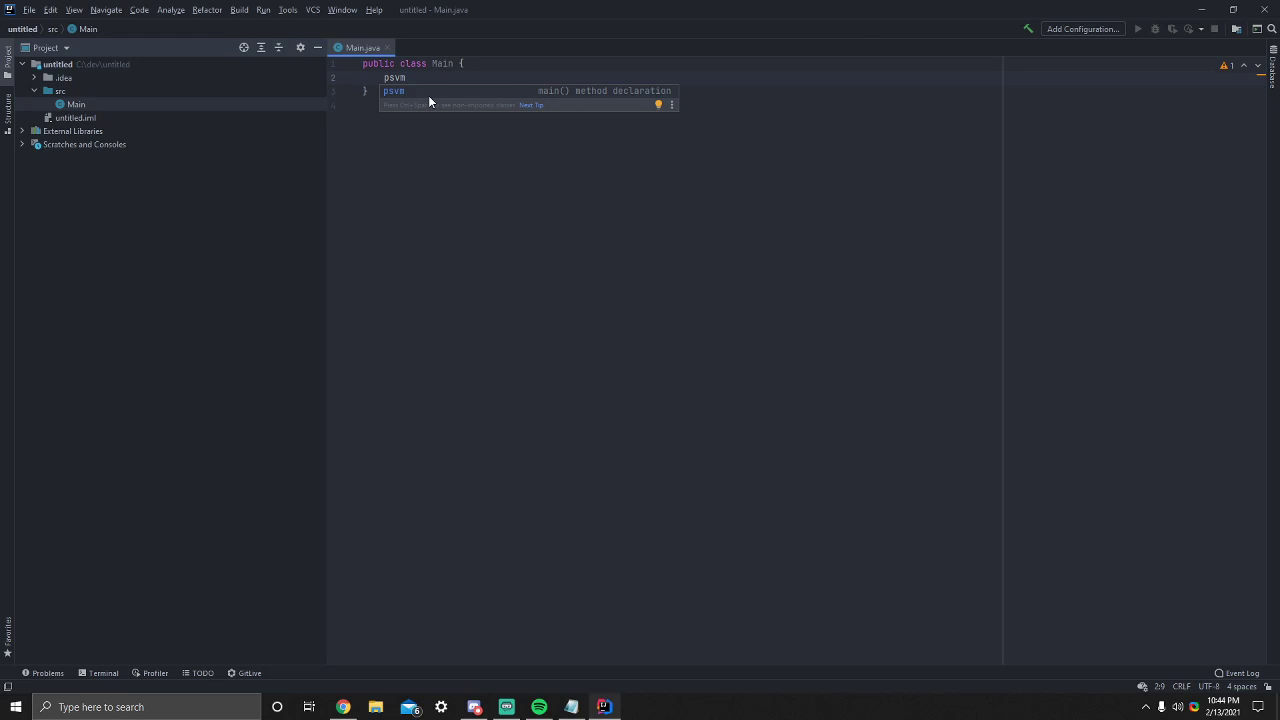
key(Return)
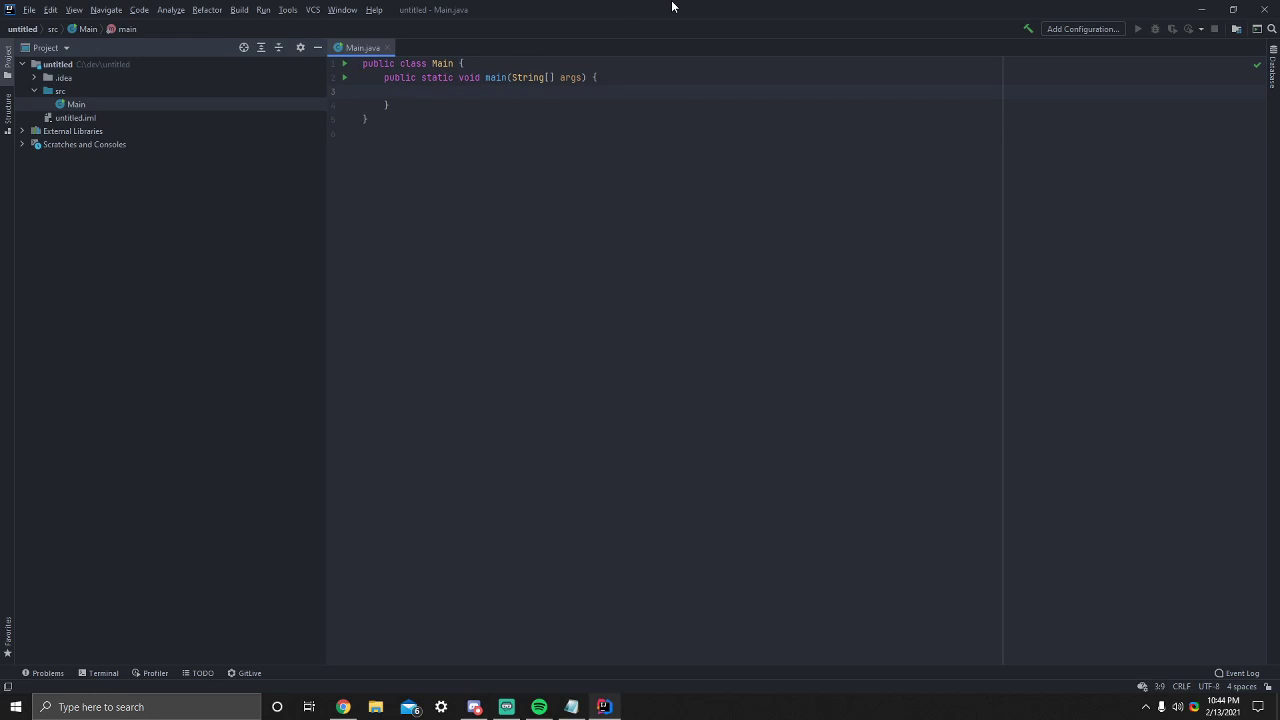
text(sout)
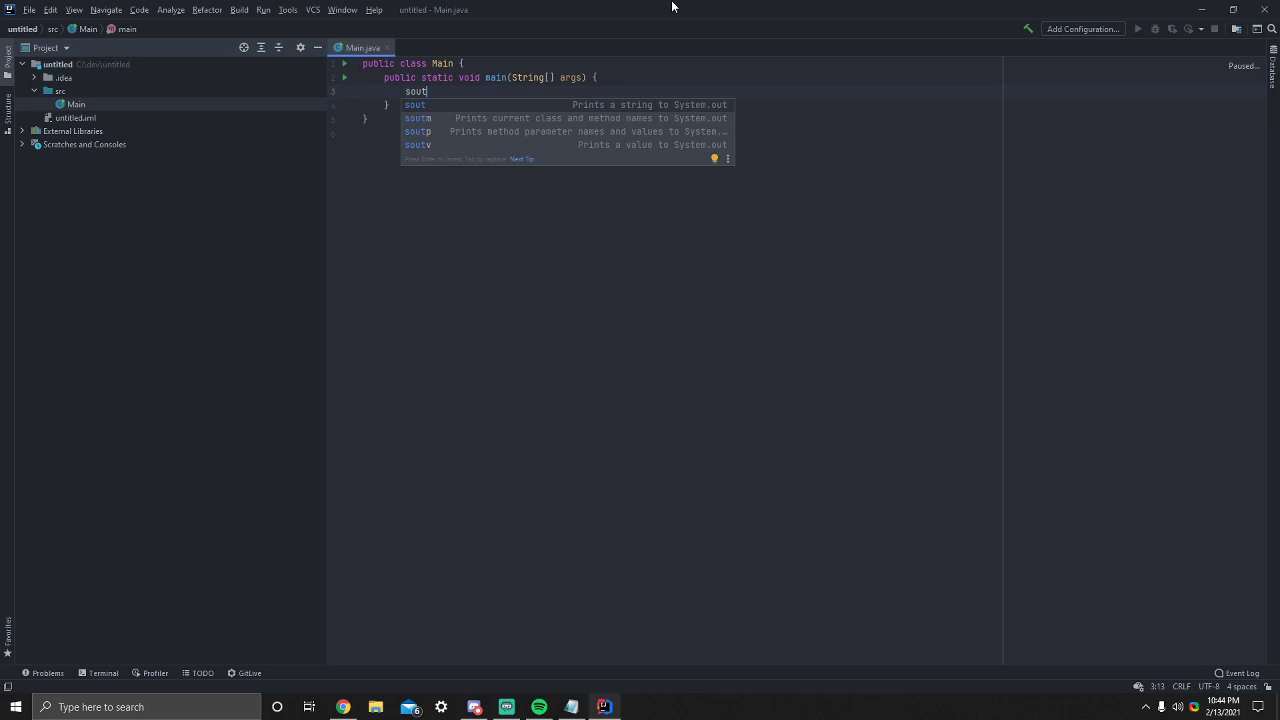
key(Return)
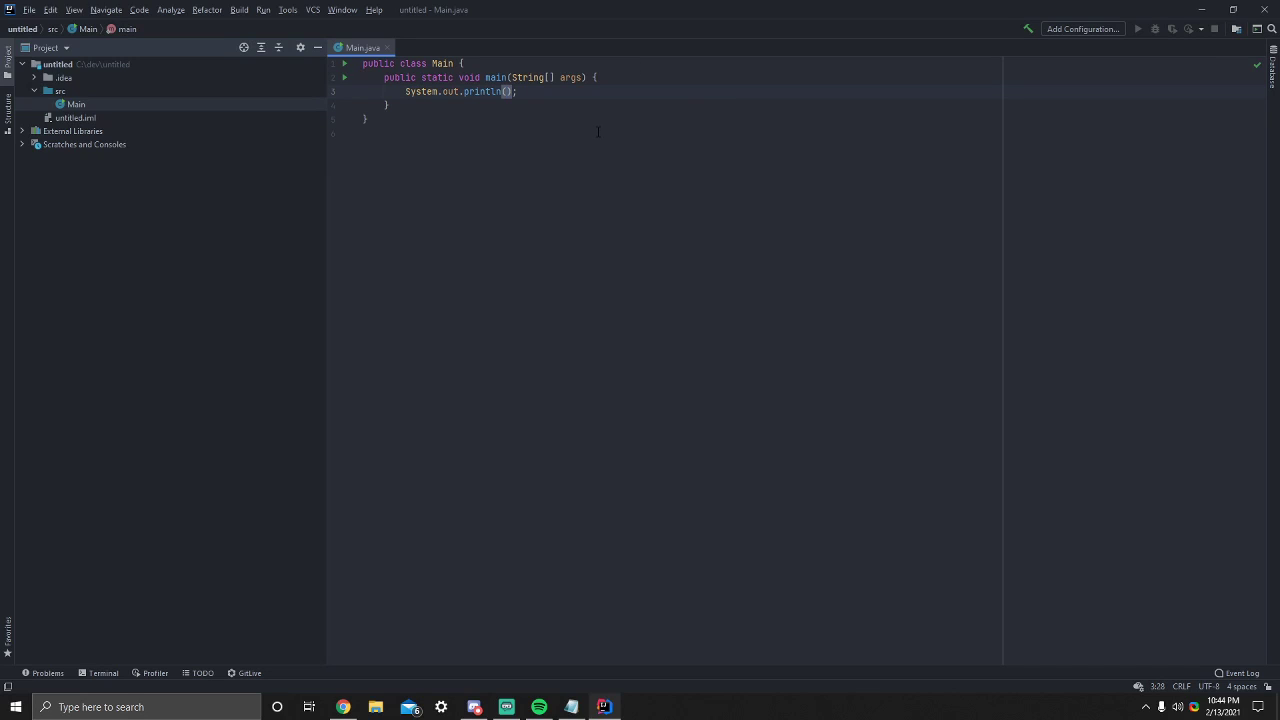
text("Hello world)
- Run the main method of the Main class and check its console output
click(343, 79)
click(365, 85)
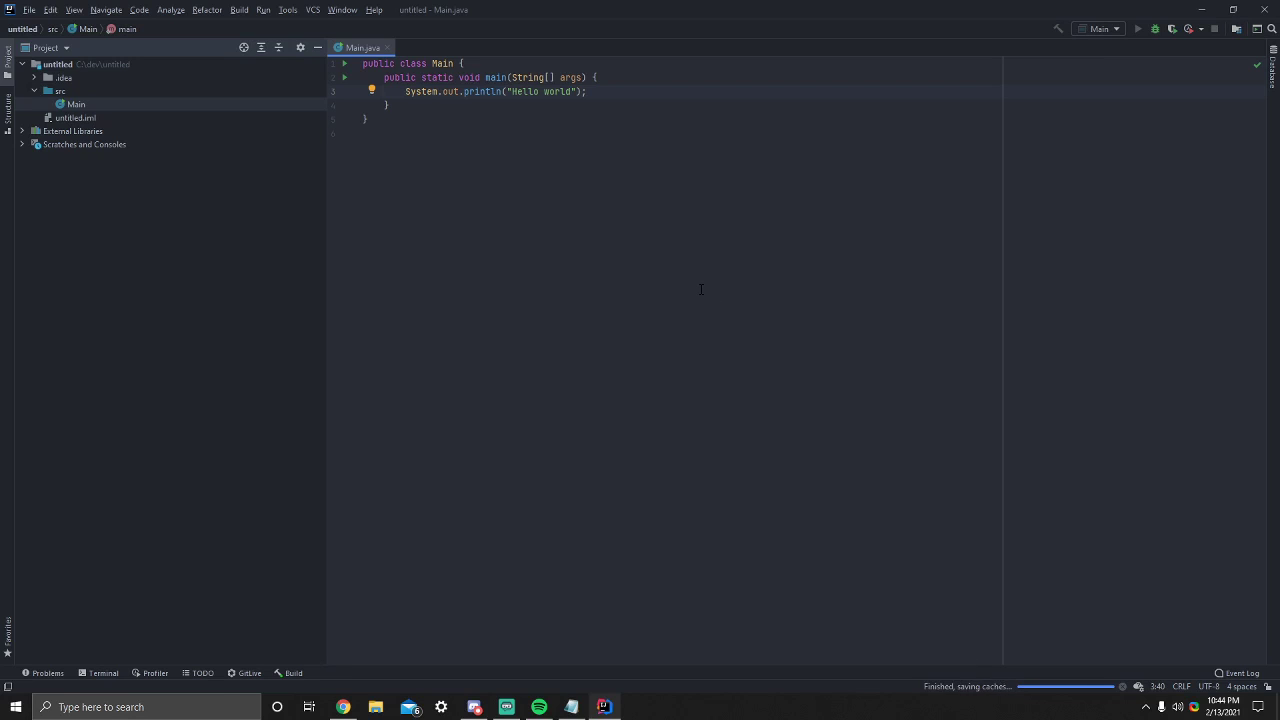
drag(125, 506, 61, 498)
click(232, 626)
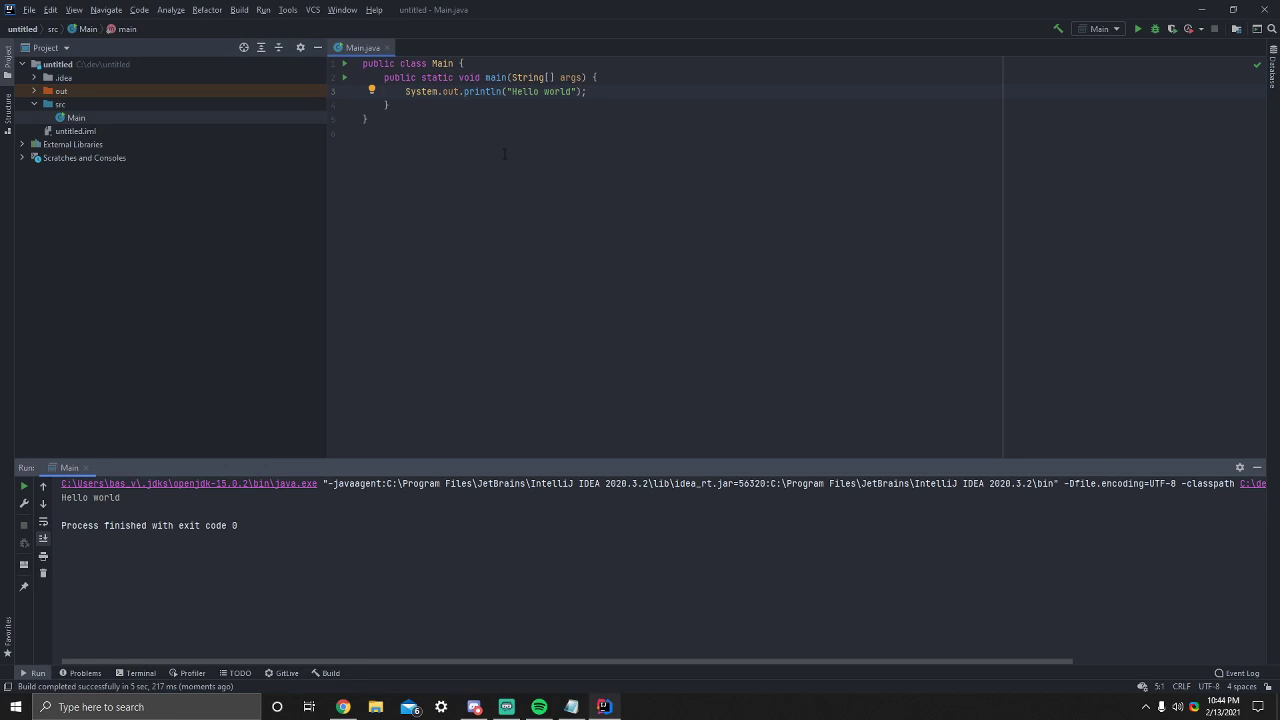
- Switch to Command Prompt and check the installed Java with java -version
click(150, 707)
text(cmd)
key(Return)
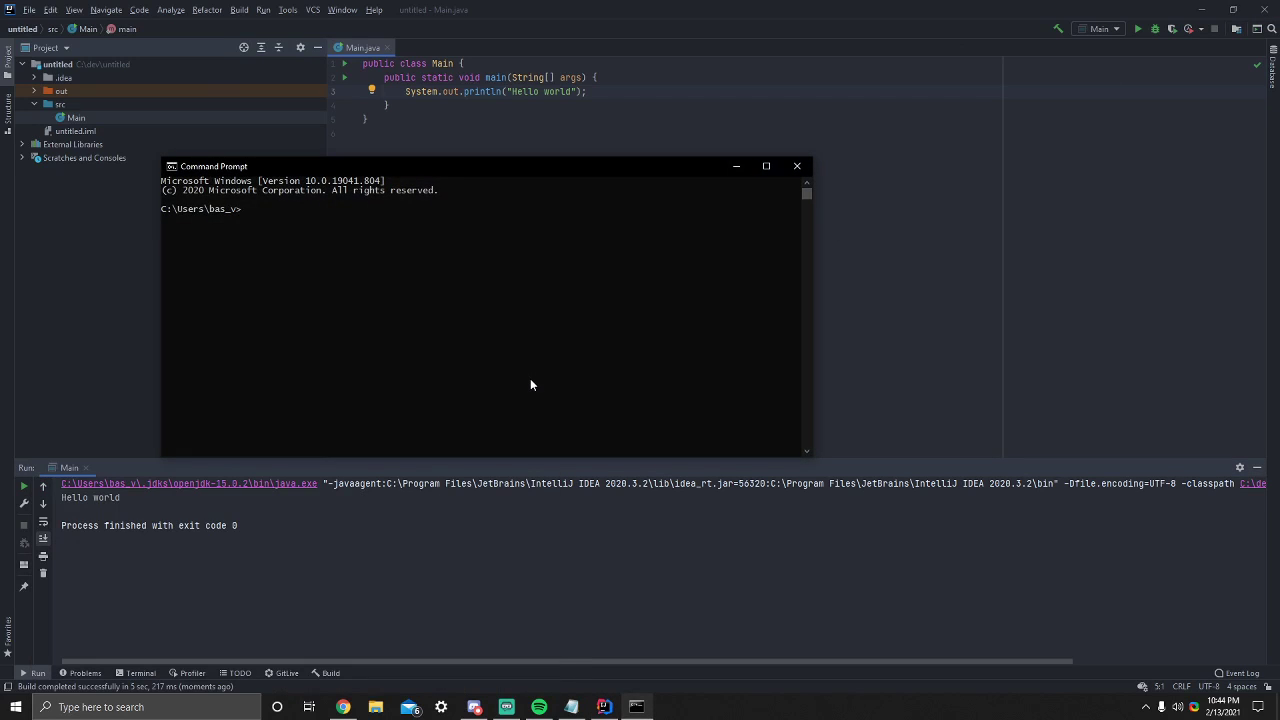
text(java -version)
key(Return)
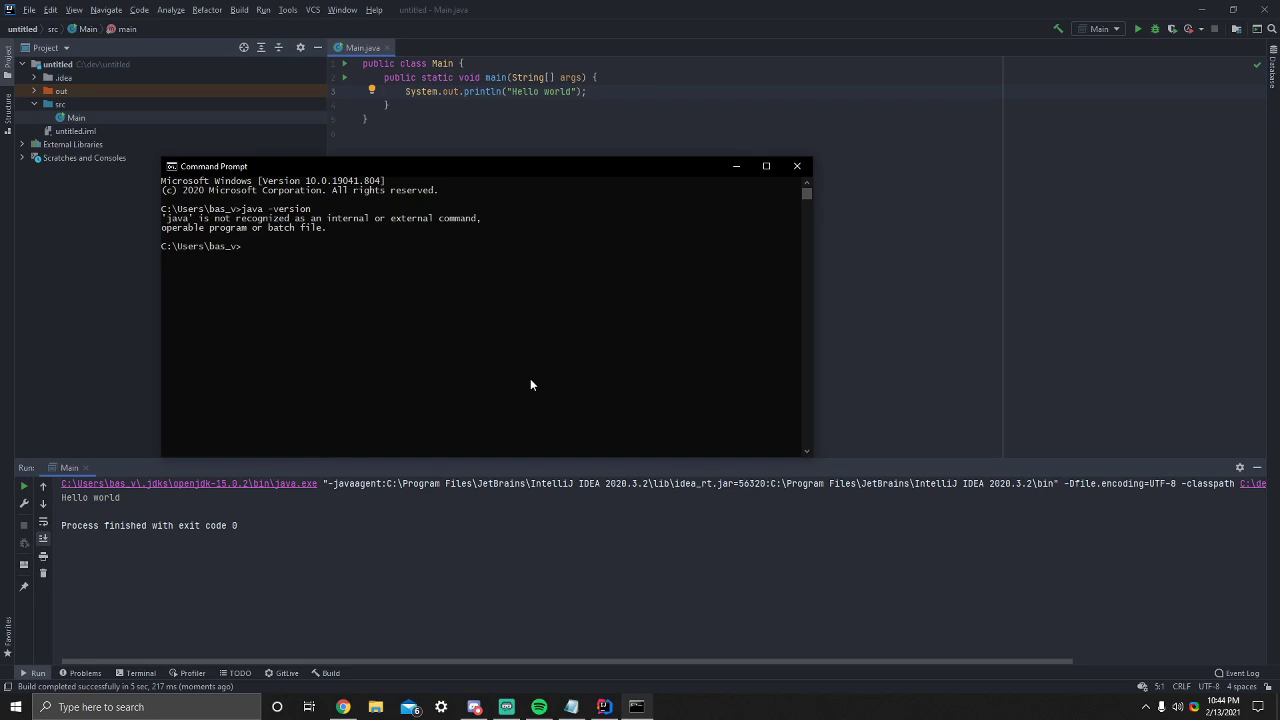
- Switch to File Explorer, go to the .jdks\openjdk-15.0.2 folder in the user profile and select its path
click(596, 27)
click(375, 707)
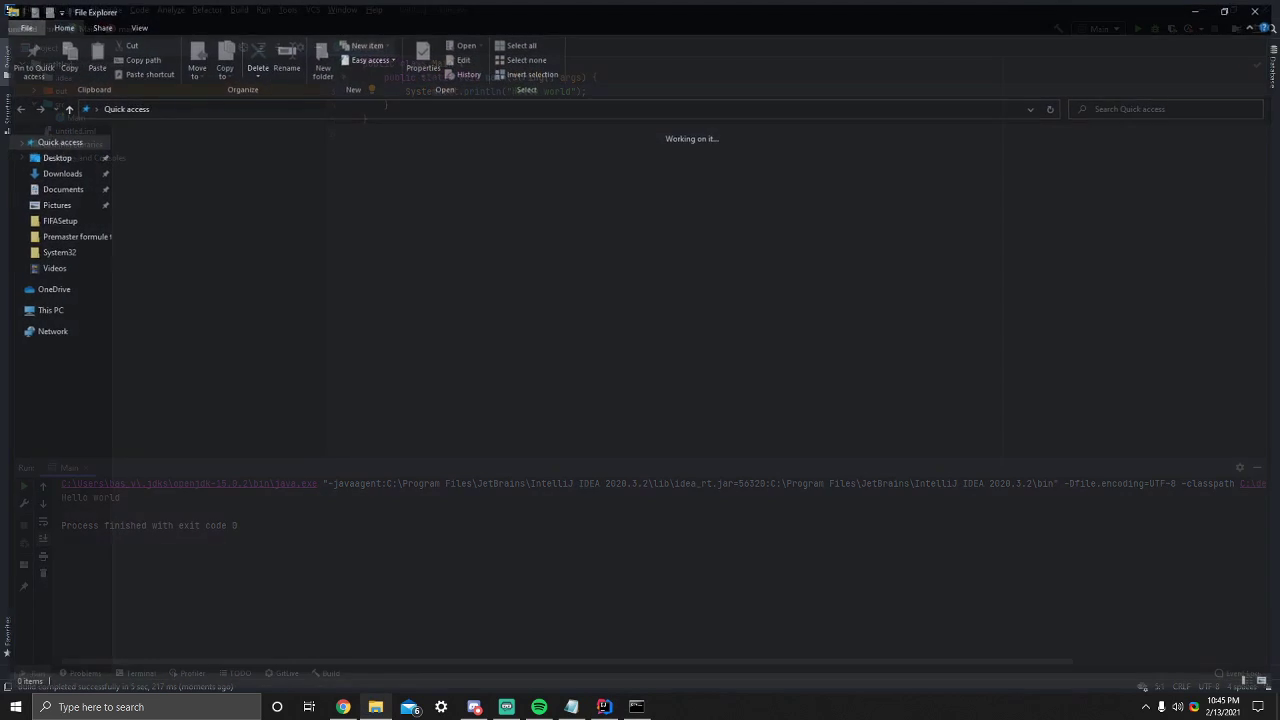
click(258, 108)
text(C:\Users\bas_v\.jdks\openjdk-15.0.2)
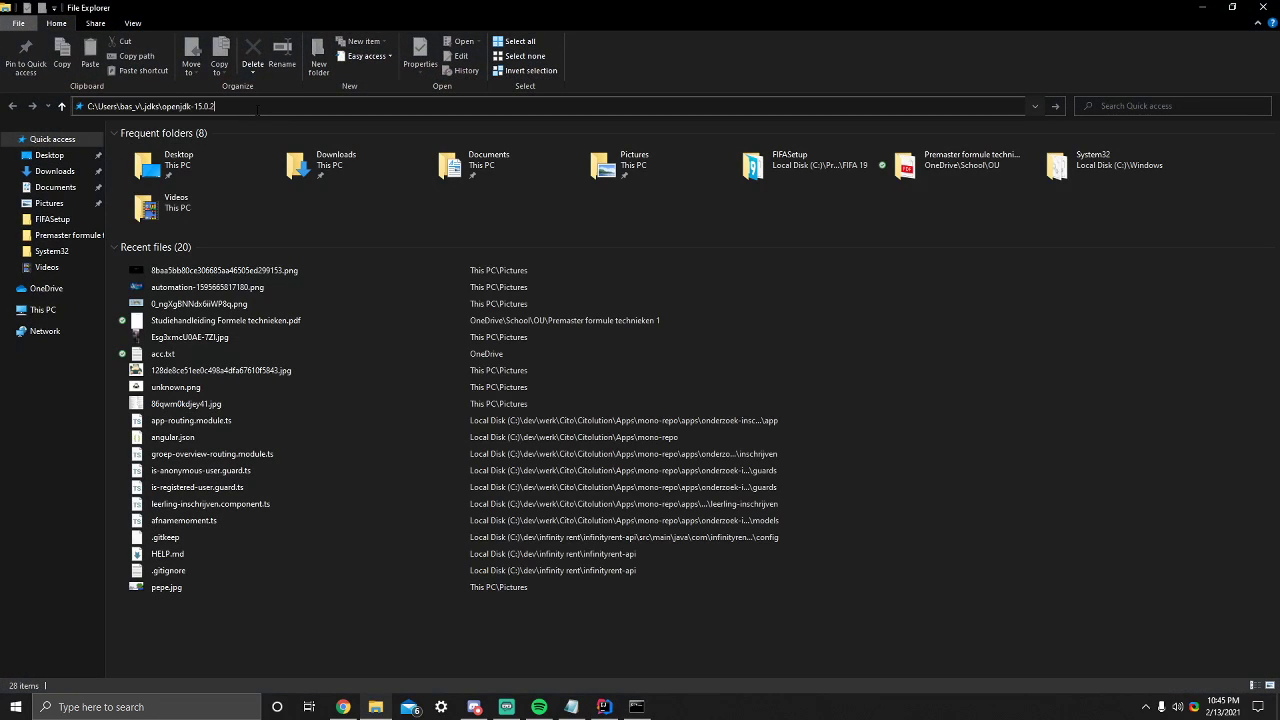
key(Return)
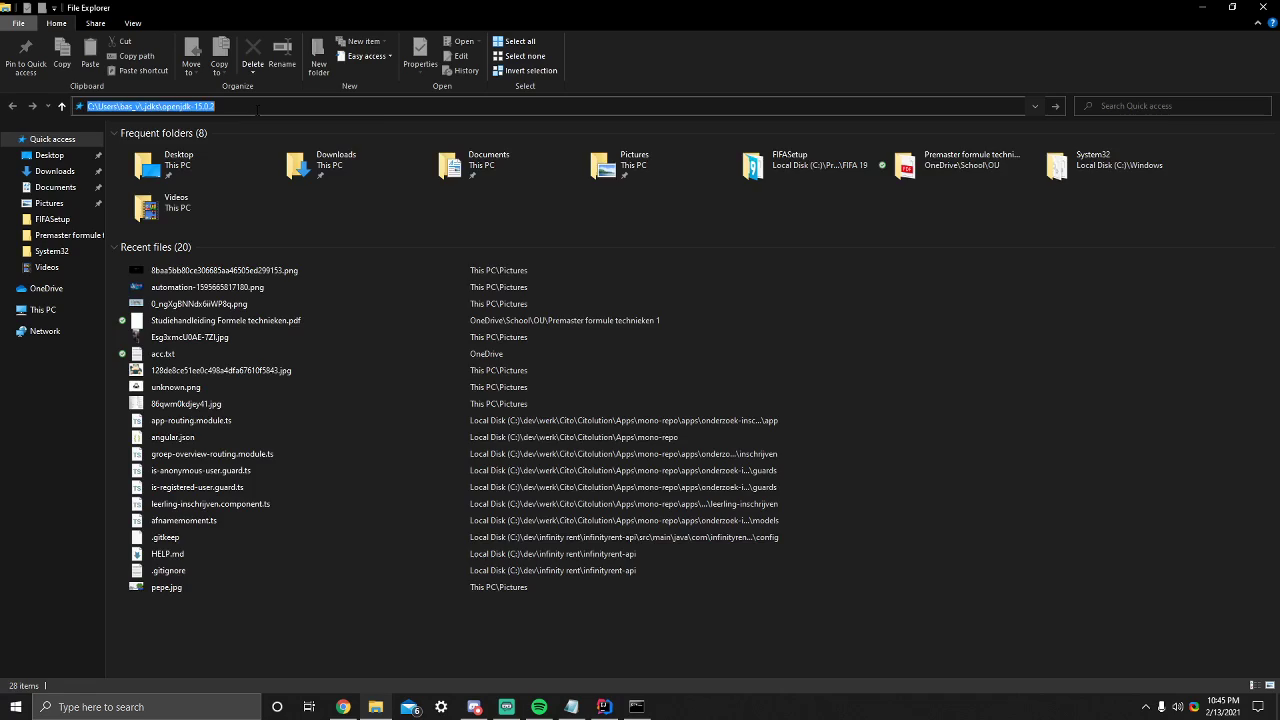
click(290, 106)
key(ctrl+c)
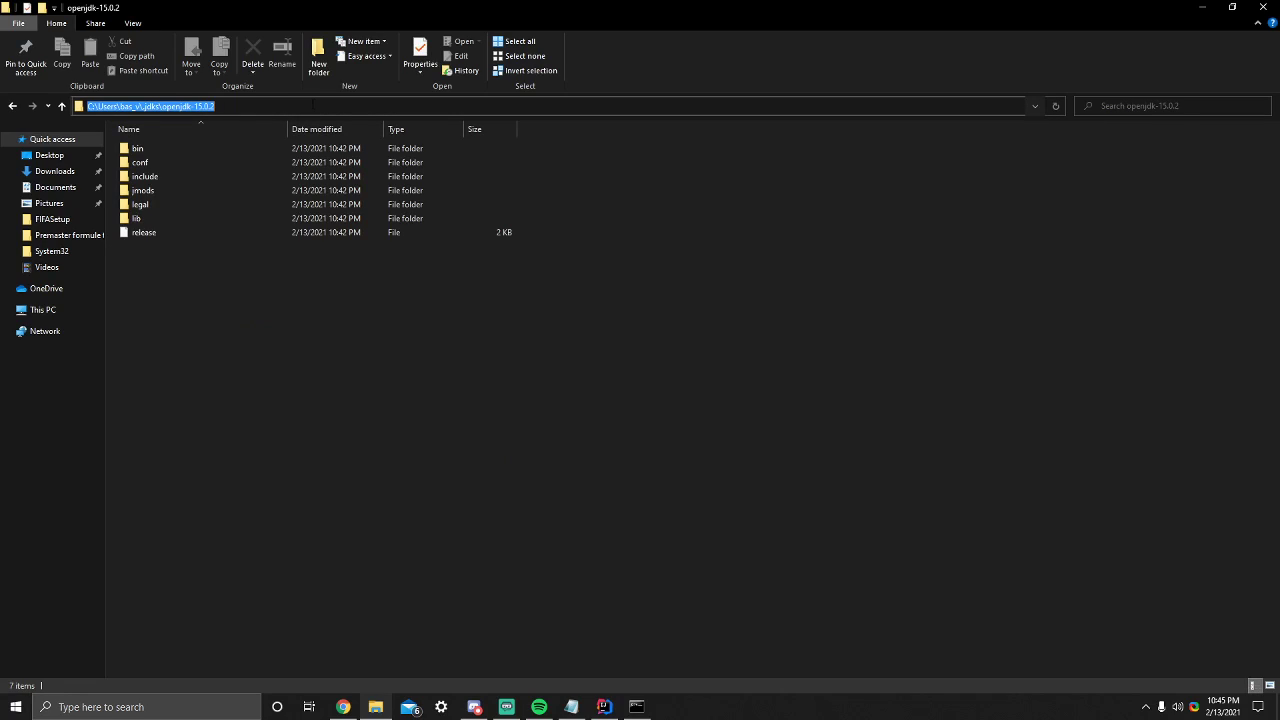
- Show the .jdks folder in the user profile and reopen its openjdk-15.0.2 folder
click(313, 105)
key(Return)
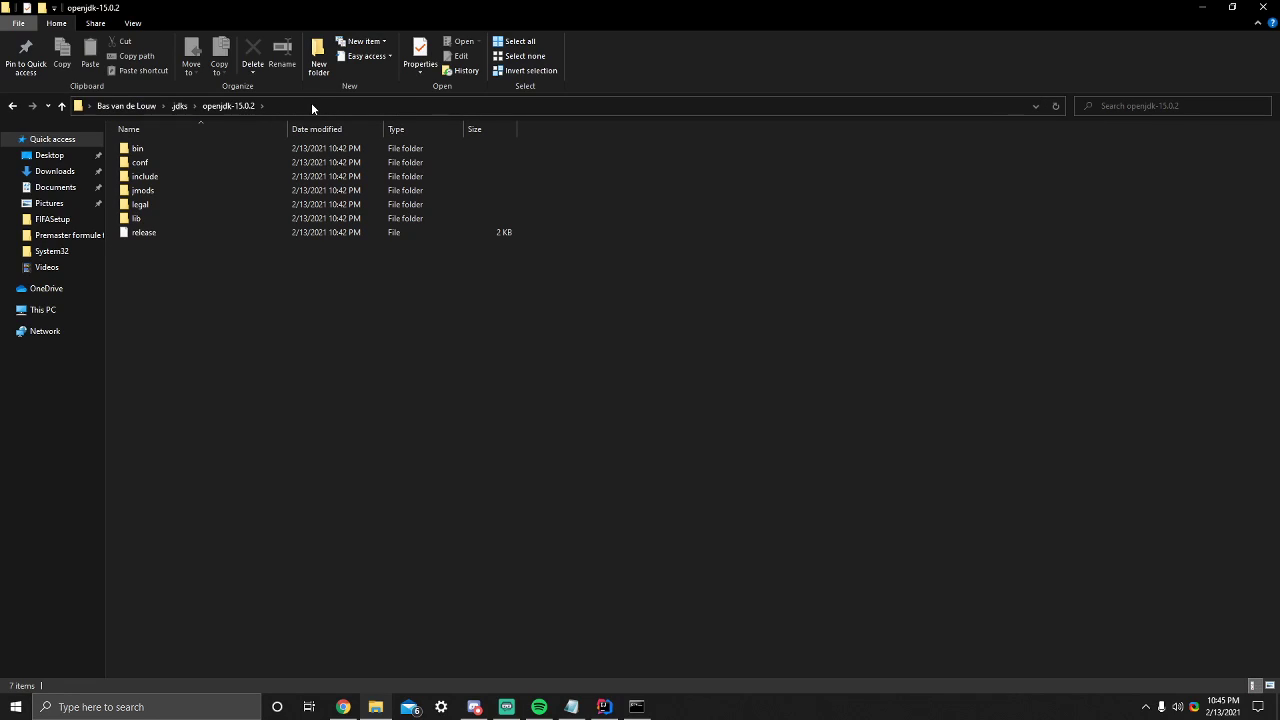
click(164, 106)
click(180, 105)
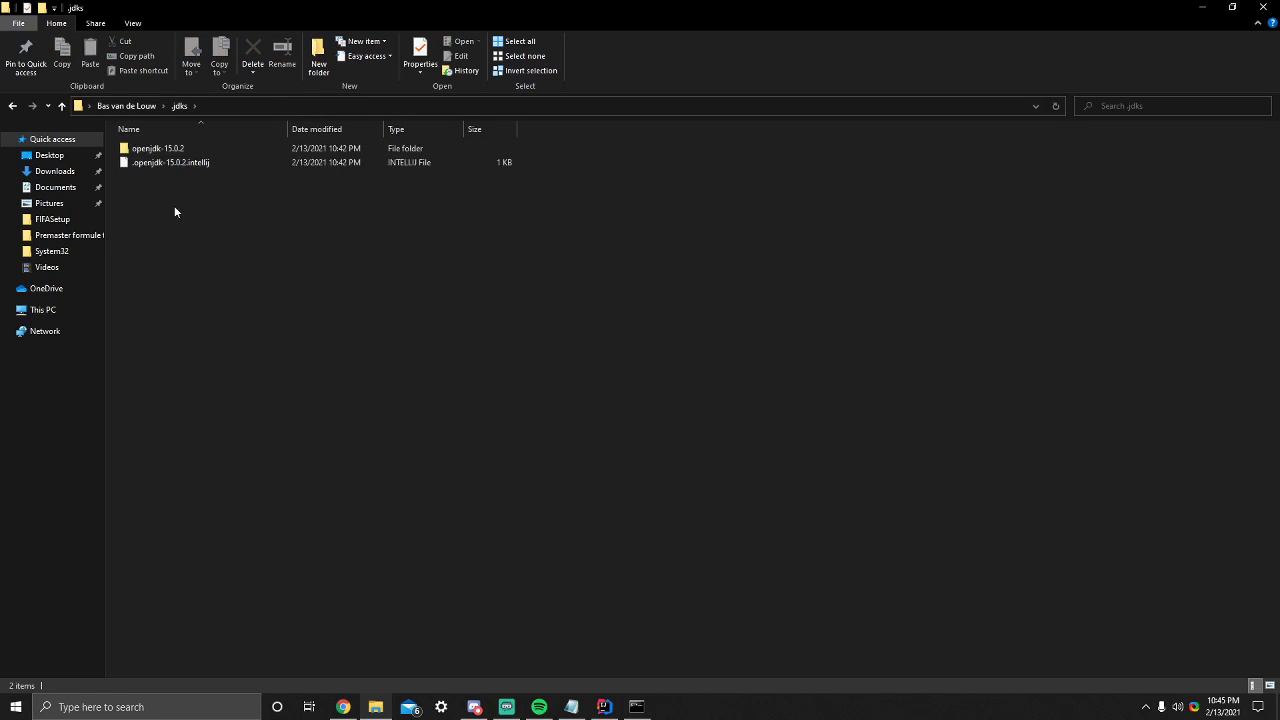
double_click(200, 150)
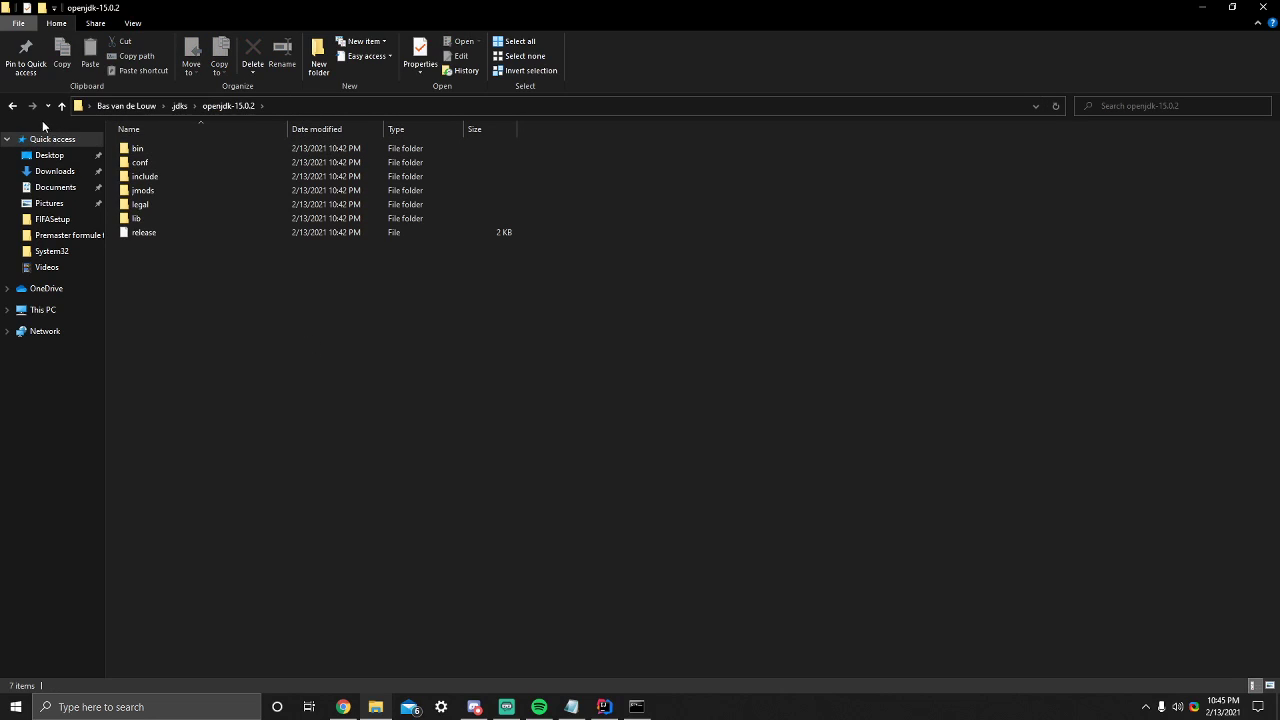
- Switch to Control Panel and search its settings for "edit"
click(186, 707)
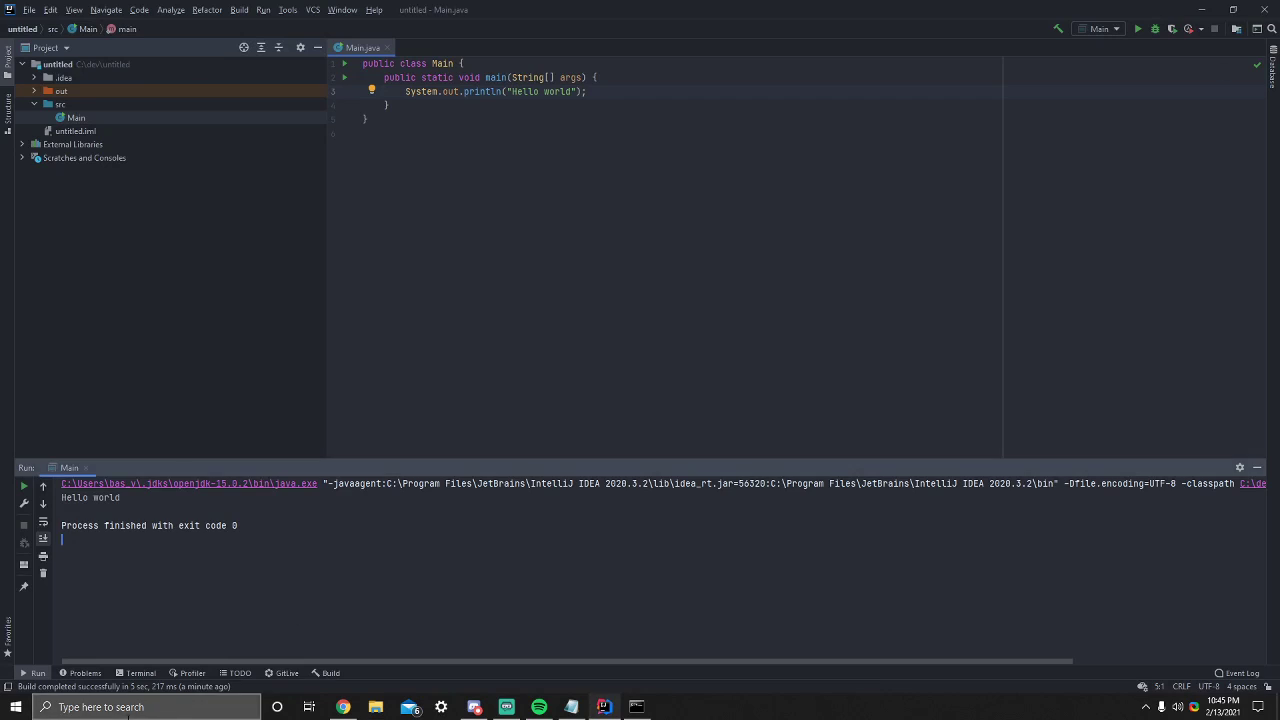
click(186, 707)
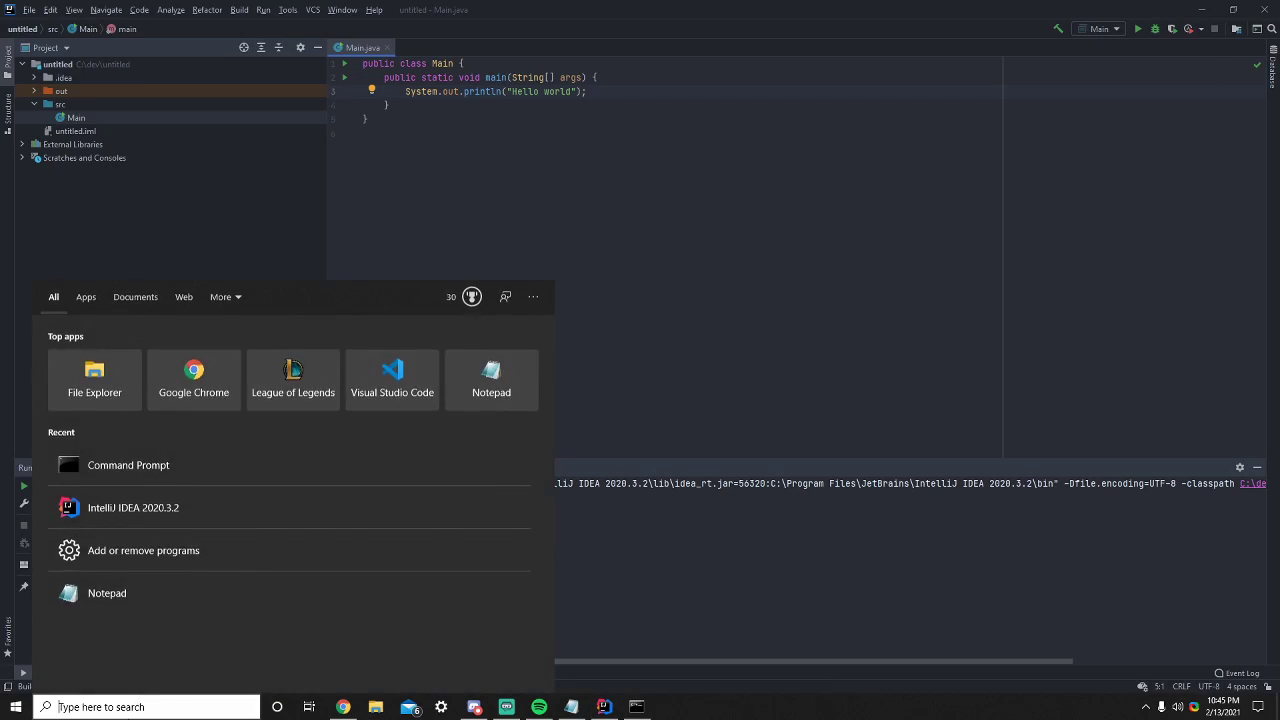
text(config)
key(Return)
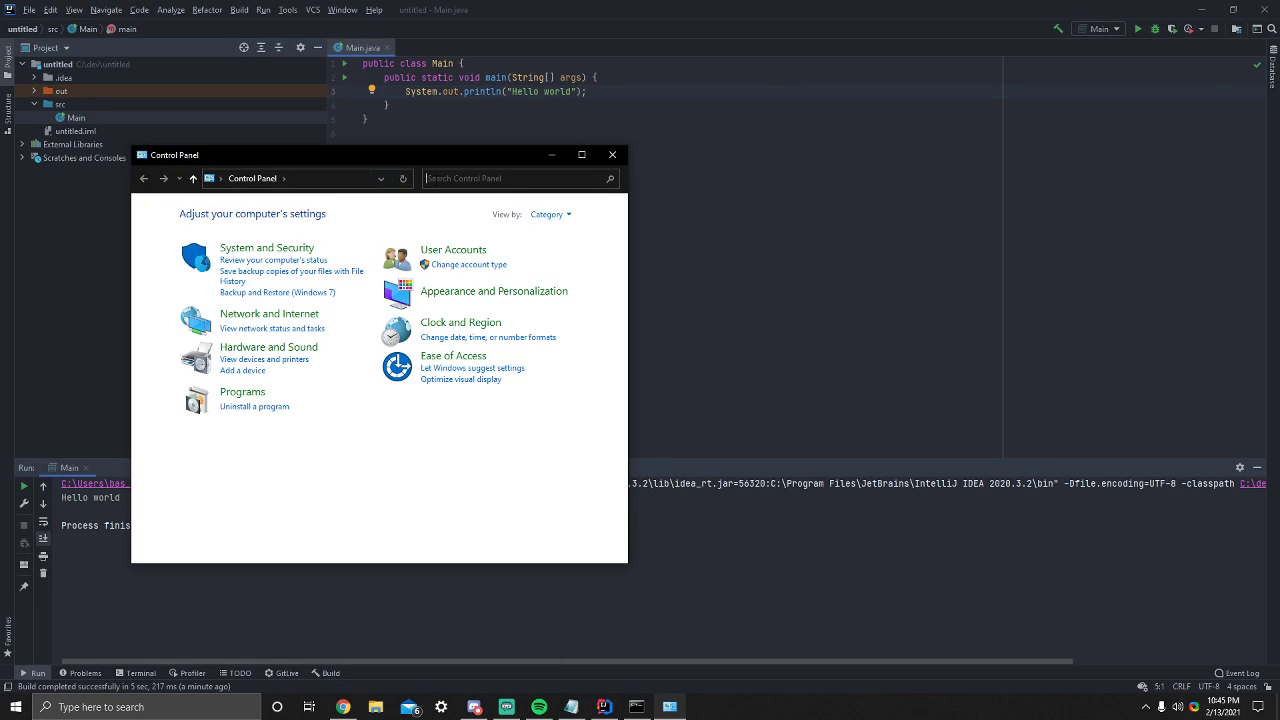
text(editg)
key(BackSpace)
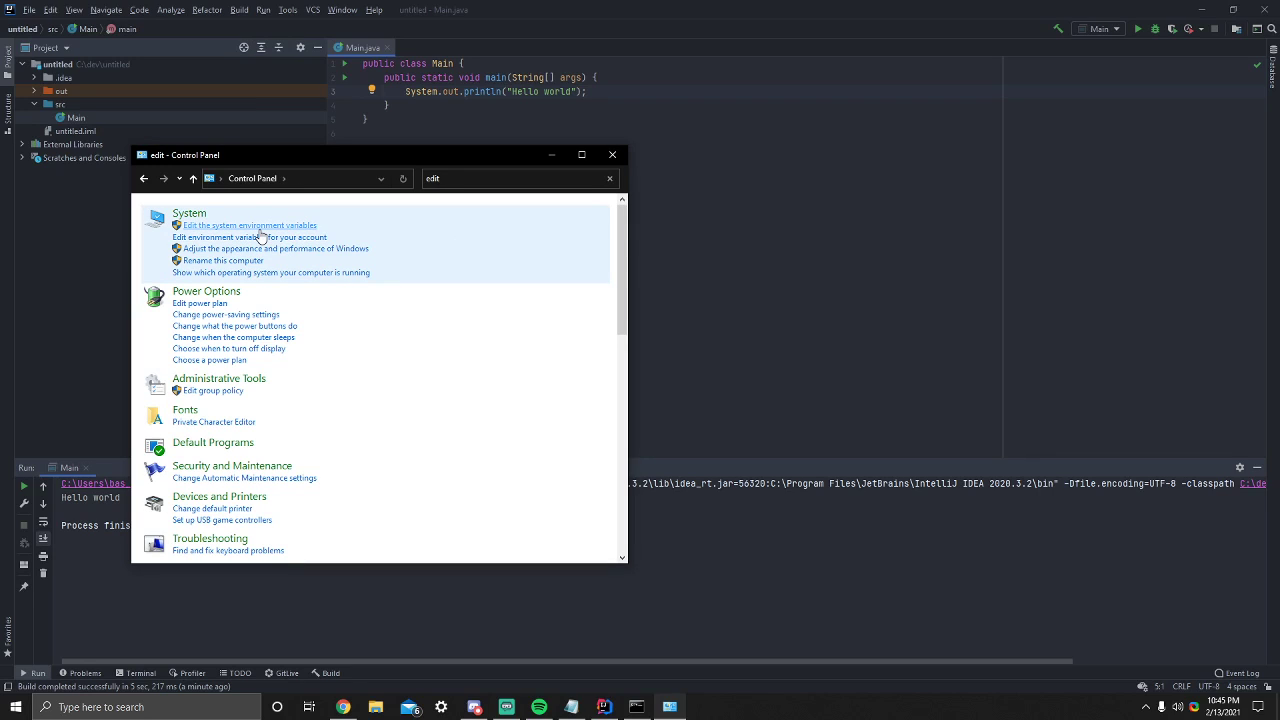
- Open the system environment variables settings and bring up the Environment Variables dialog
click(259, 227)
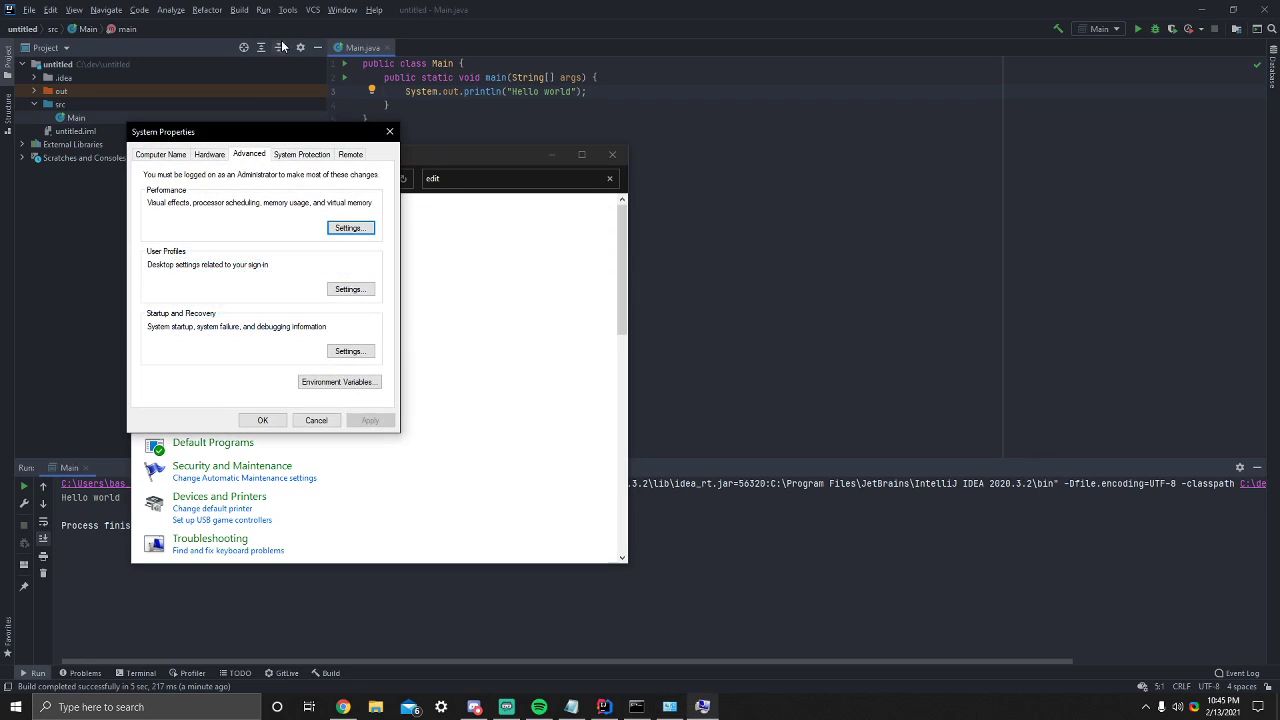
click(325, 393)
drag(541, 164, 495, 141)
click(470, 402)
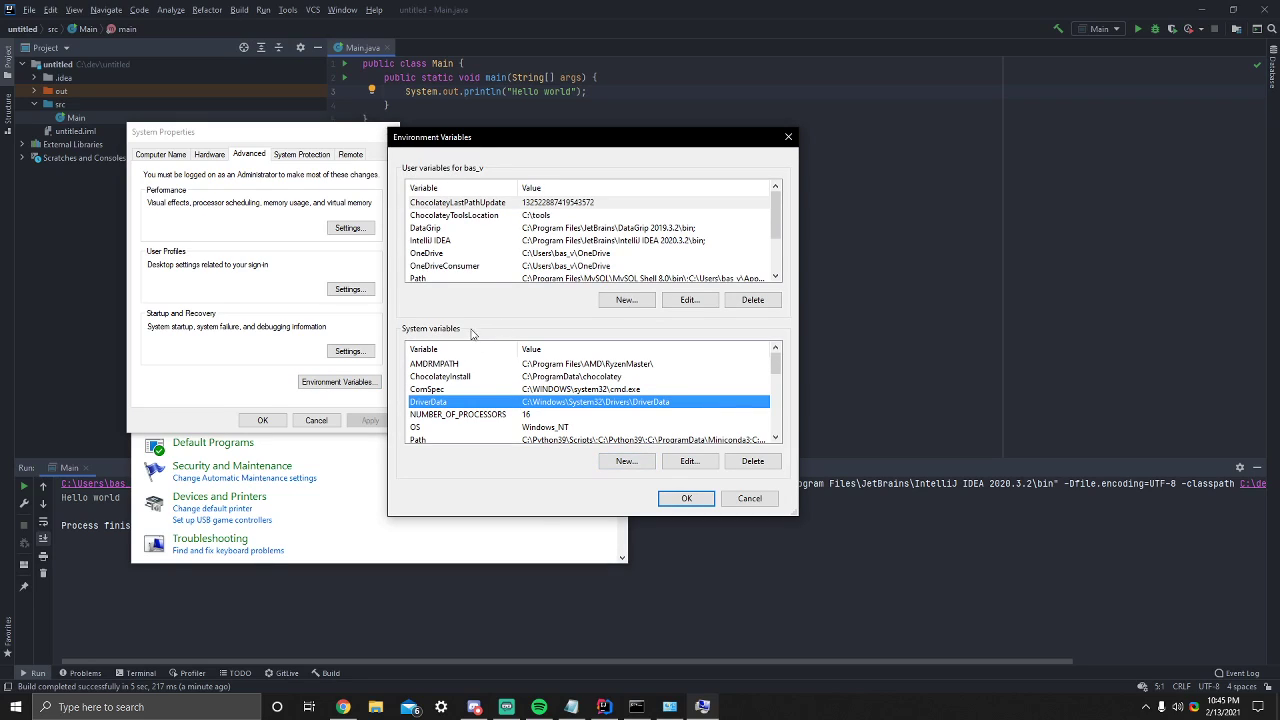
- Create a system variable JAVA_HOME with the copied path of the .jdks\openjdk-15.0.2 folder as its value
click(626, 463)
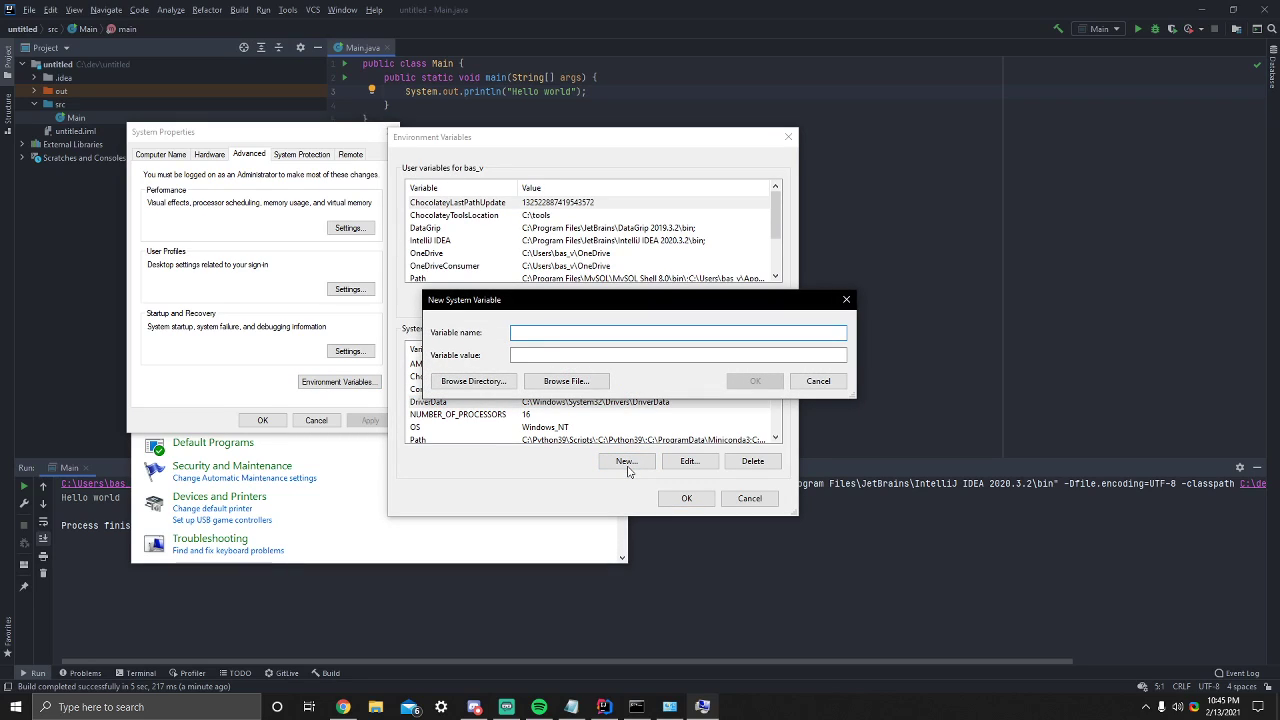
text(JAVA_HOME)
key(Tab)
key(ctrl+v)
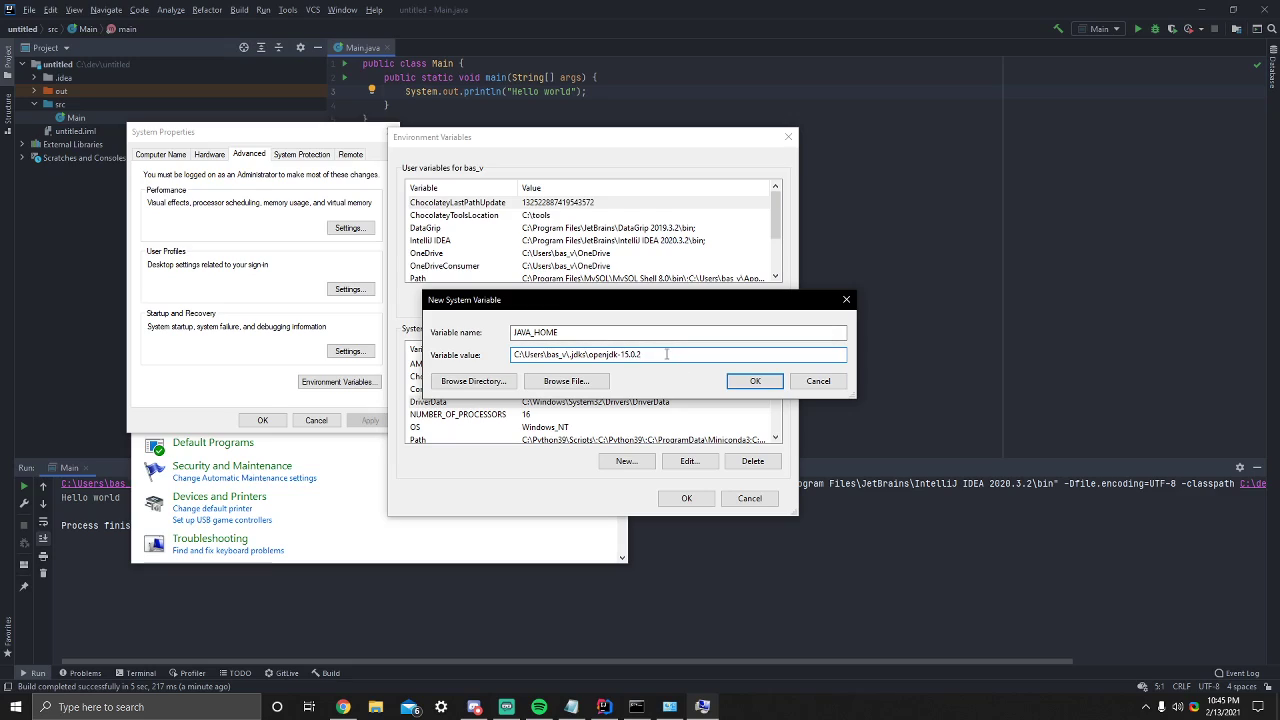
double_click(663, 354)
click(653, 355)
key(Return)
click(621, 419)
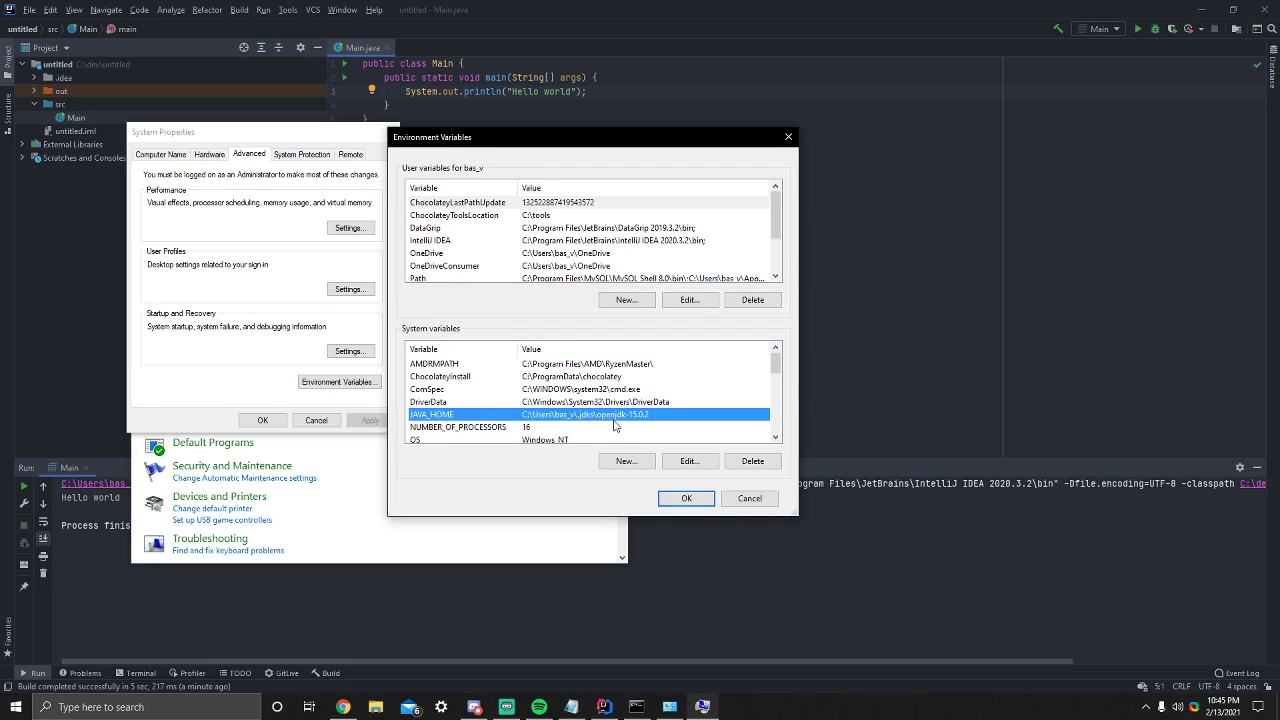
- Add a new entry %JAVA_HOME%\bin to the Path system variable
scroll(648, 414, down, 1)
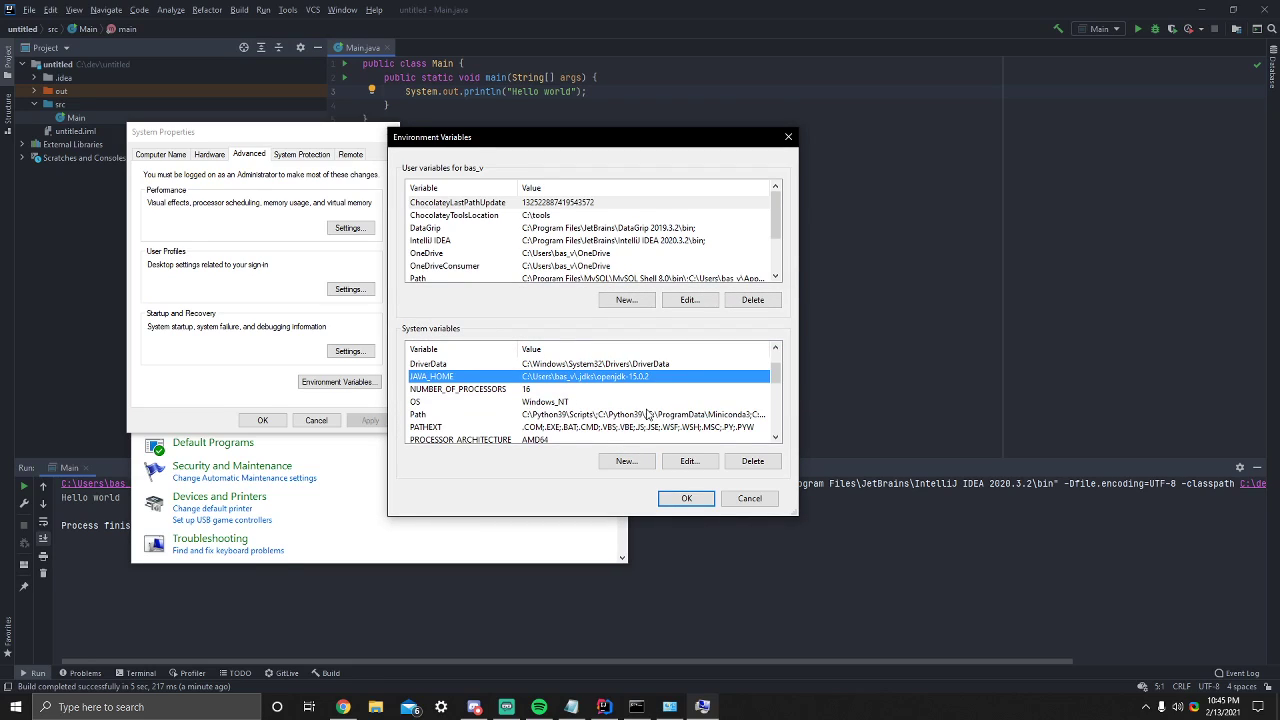
scroll(605, 417, down, 1)
click(530, 365)
double_click(457, 377)
click(772, 221)
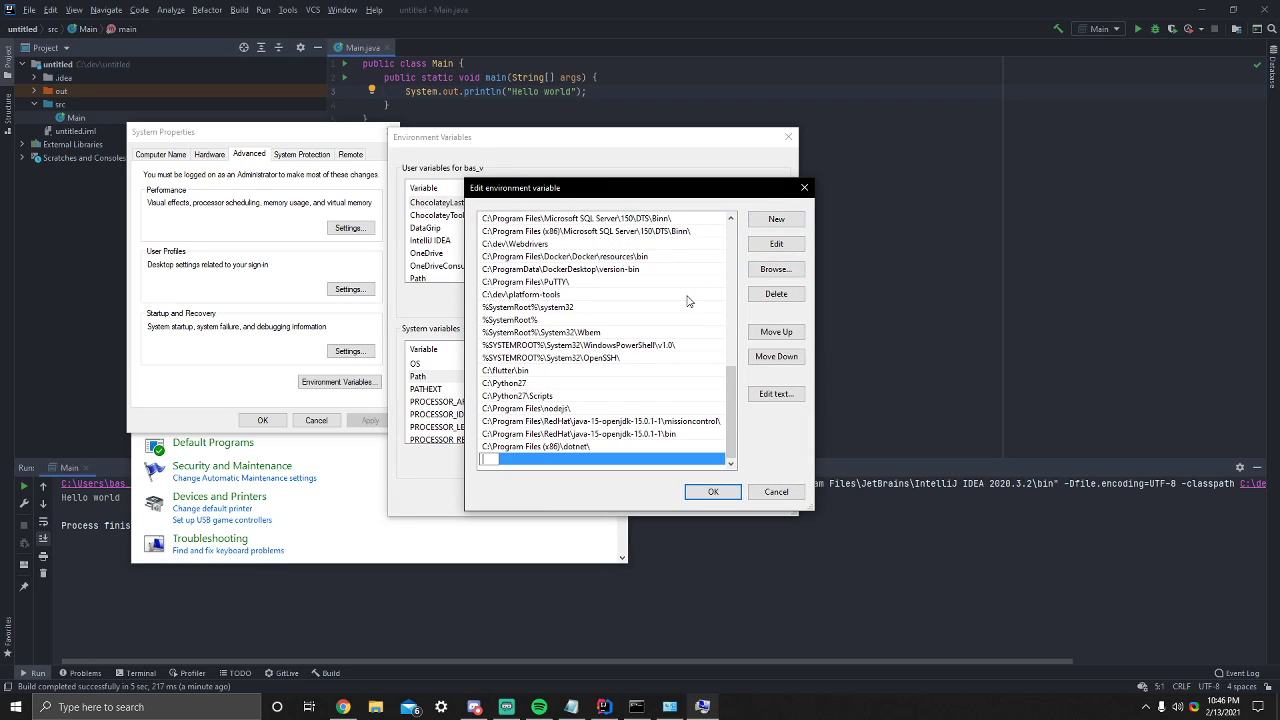
text(%JAVA_HOME%)
drag(538, 461, 549, 461)
click(549, 461)
key(ctrl+a)
click(544, 462)
text(in)
key(Return)
key(Return)
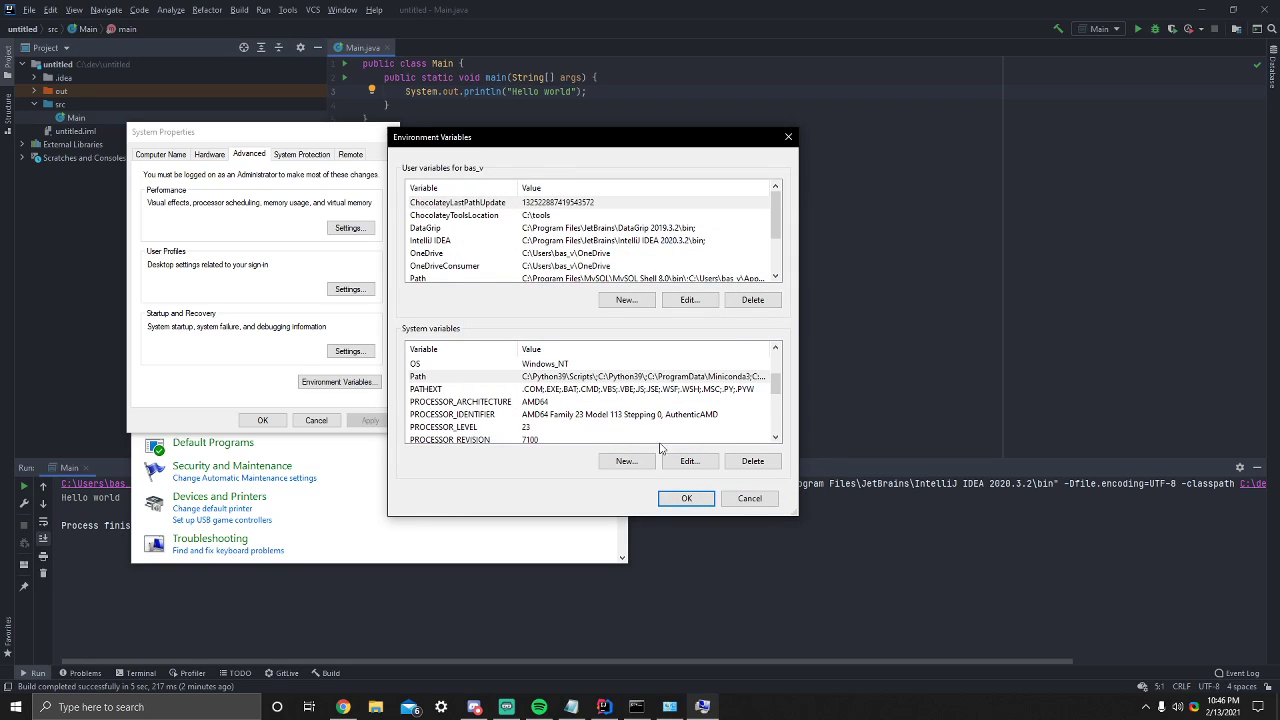
- Save the environment variable changes and close the settings windows and IntelliJ IDEA
click(686, 492)
click(390, 131)
click(612, 154)
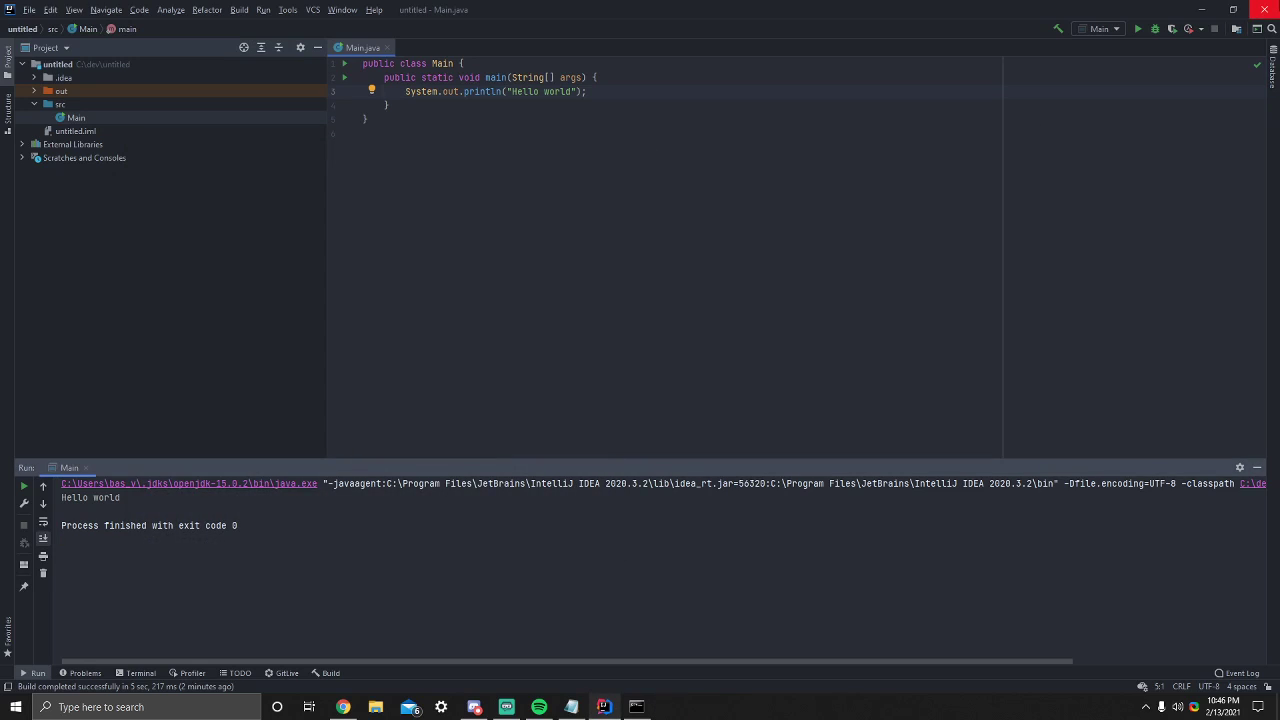
click(1264, 9)
- Run java -version in the already open Command Prompt, and repeat the check in a newly opened Command Prompt
text(java -version)
key(Return)
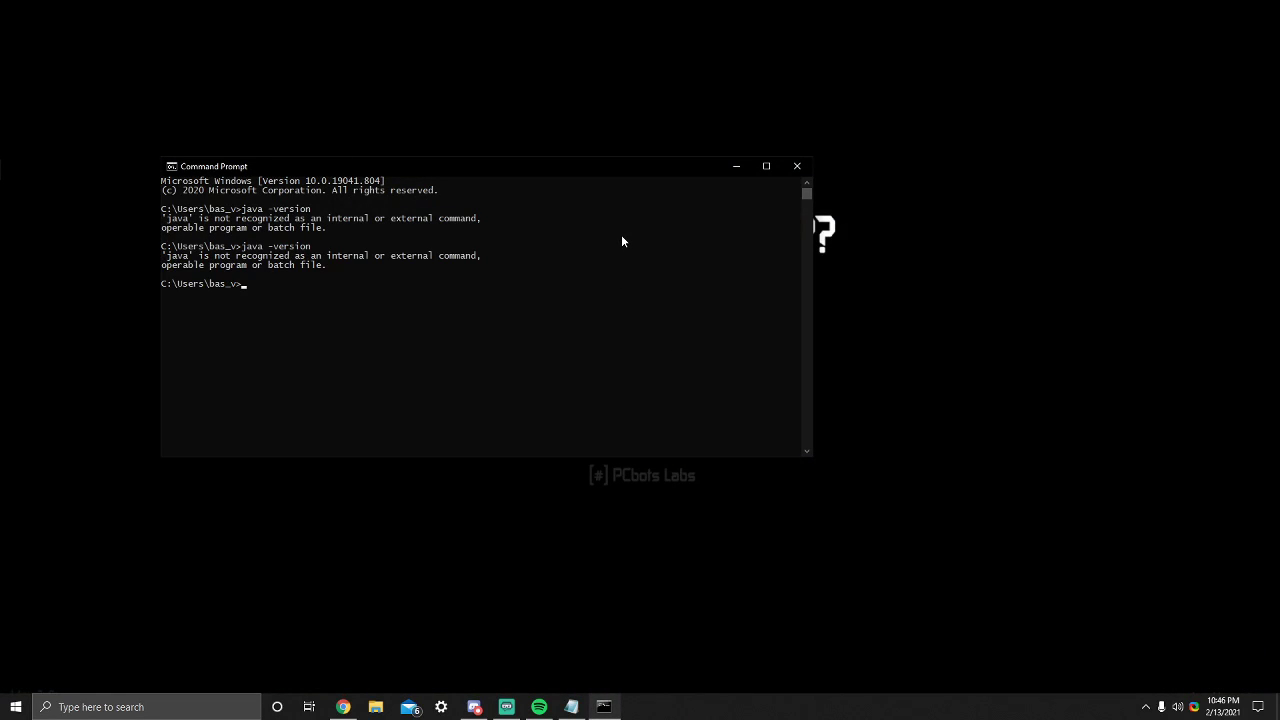
click(778, 168)
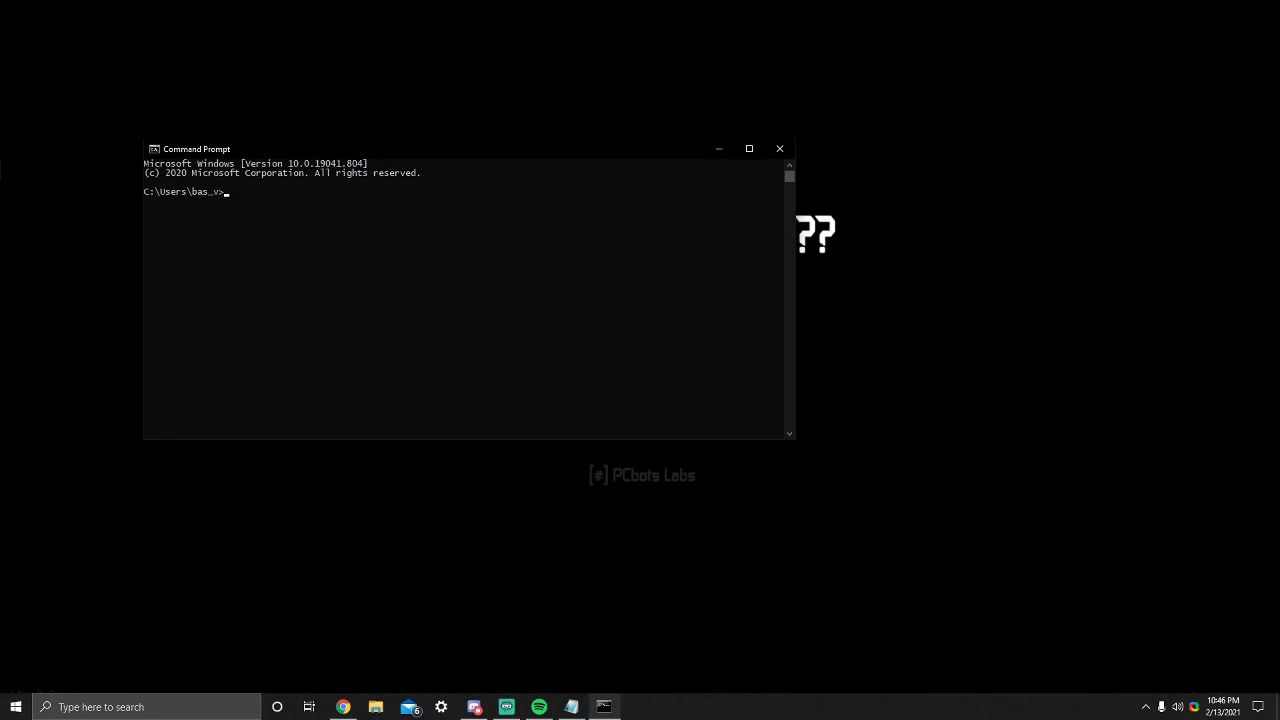
text(java -version)
key(Return)
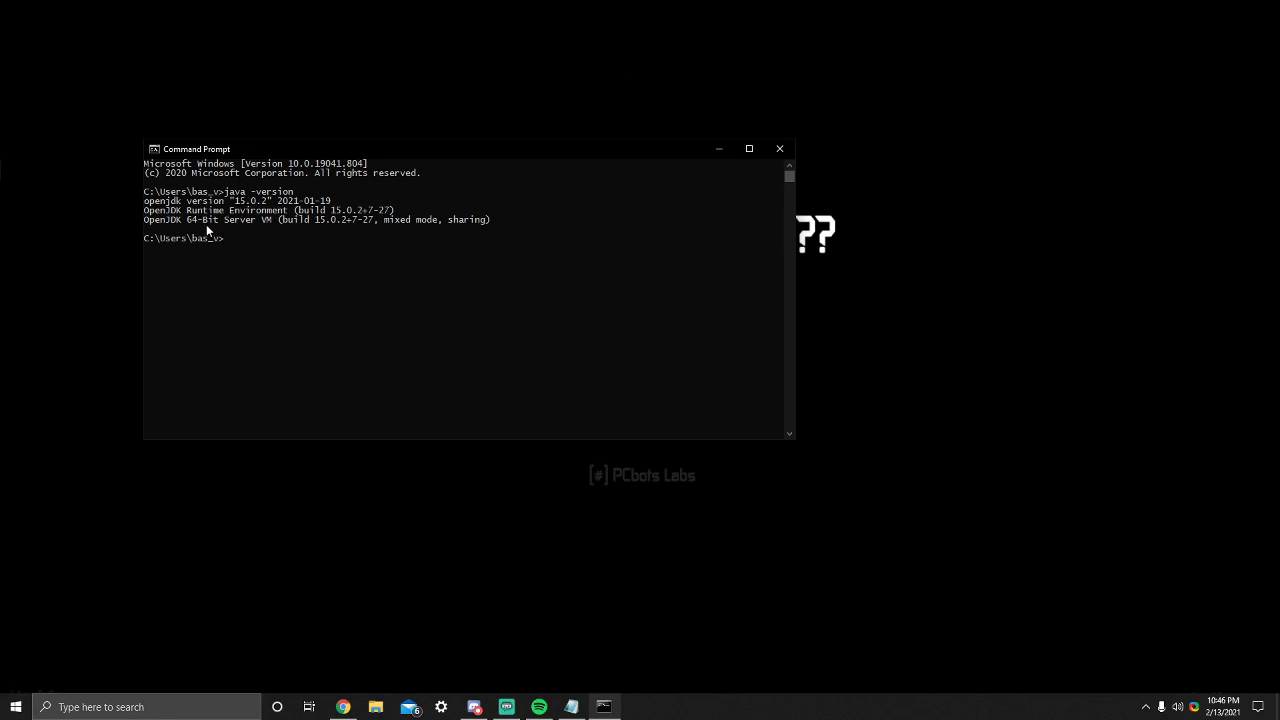
- Run java without arguments, look through its usage help and options, and close Command Prompt
text(java)
key(Return)
scroll(390, 195, up, 4)
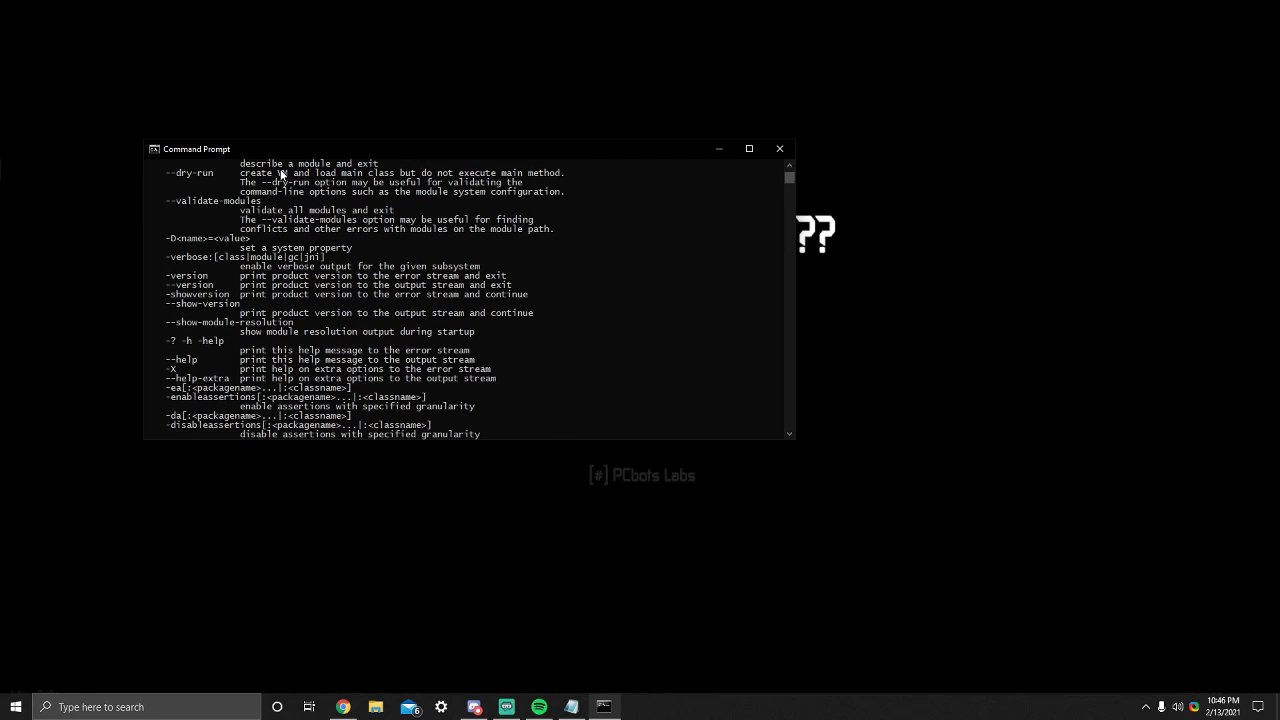
scroll(277, 258, up, 5)
scroll(253, 286, up, 5)
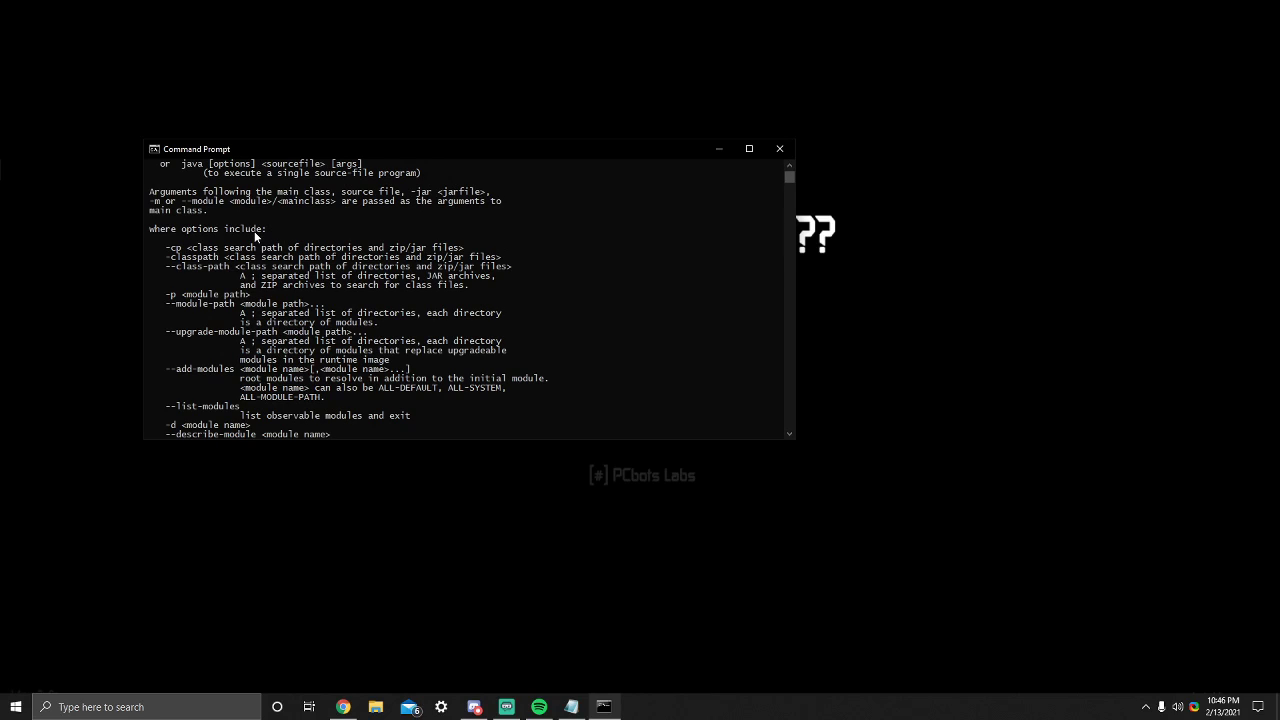
scroll(226, 350, down, 9)
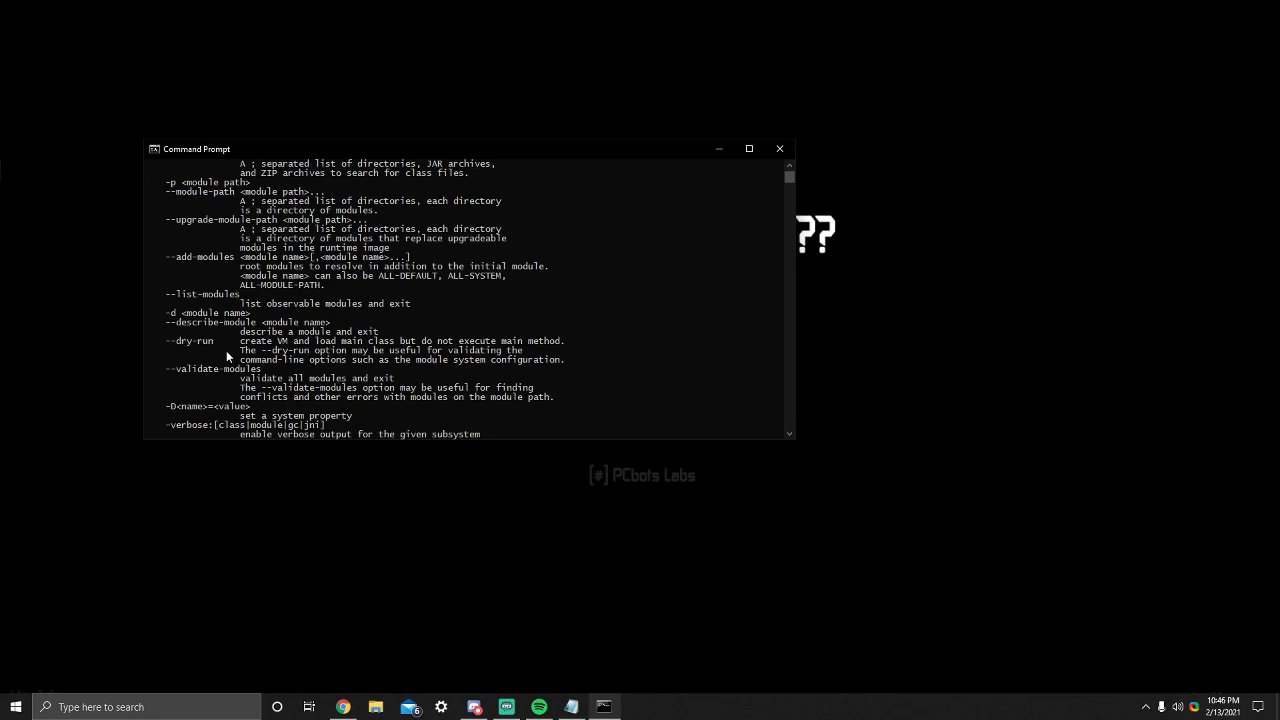
click(507, 707)
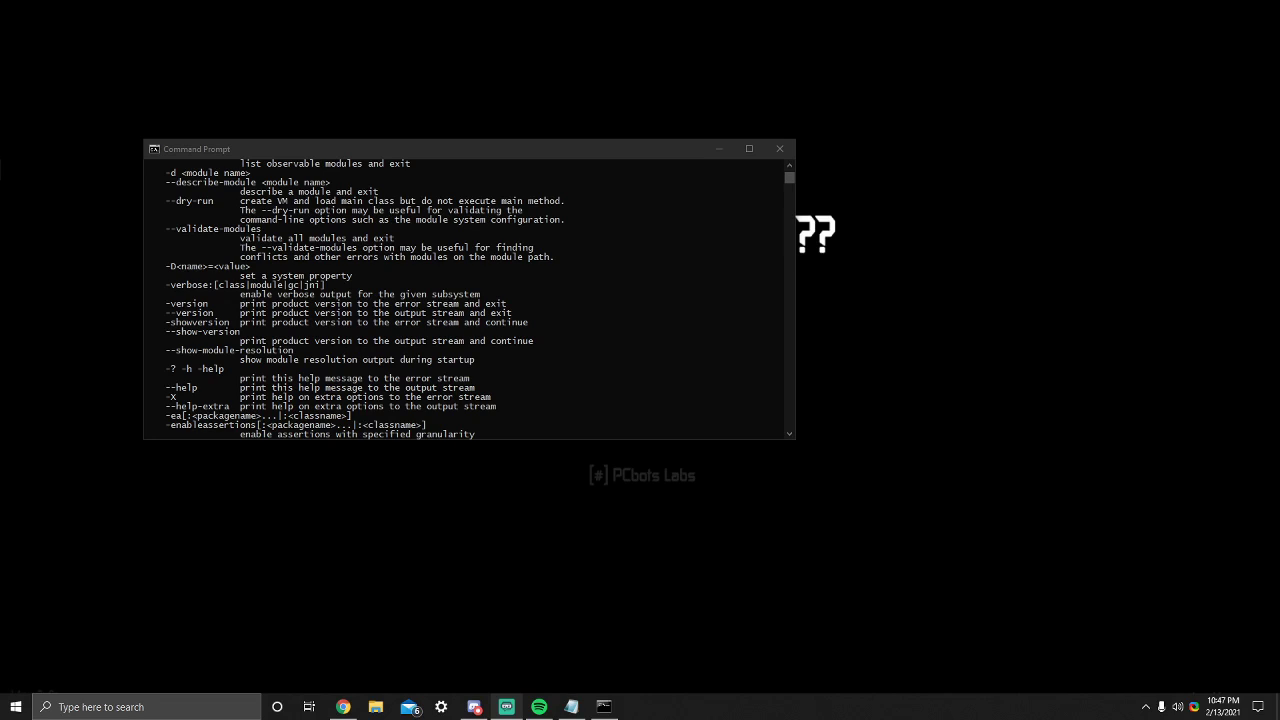
click(780, 148)
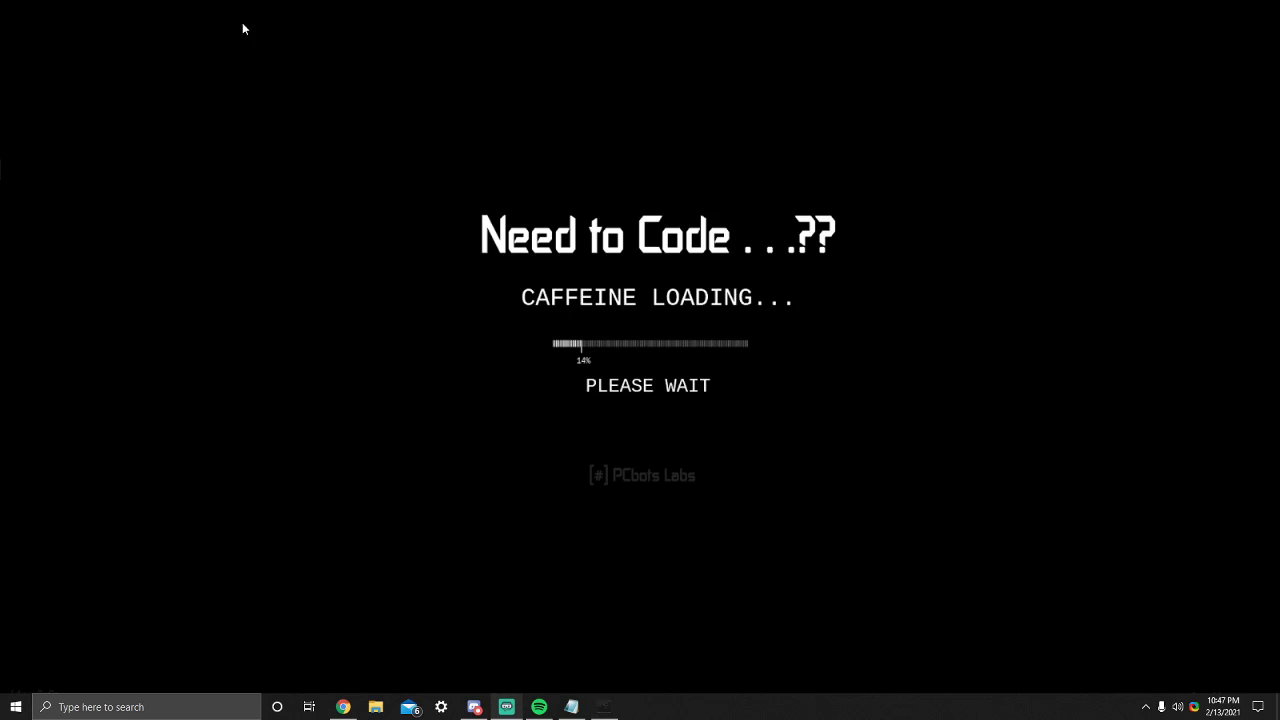